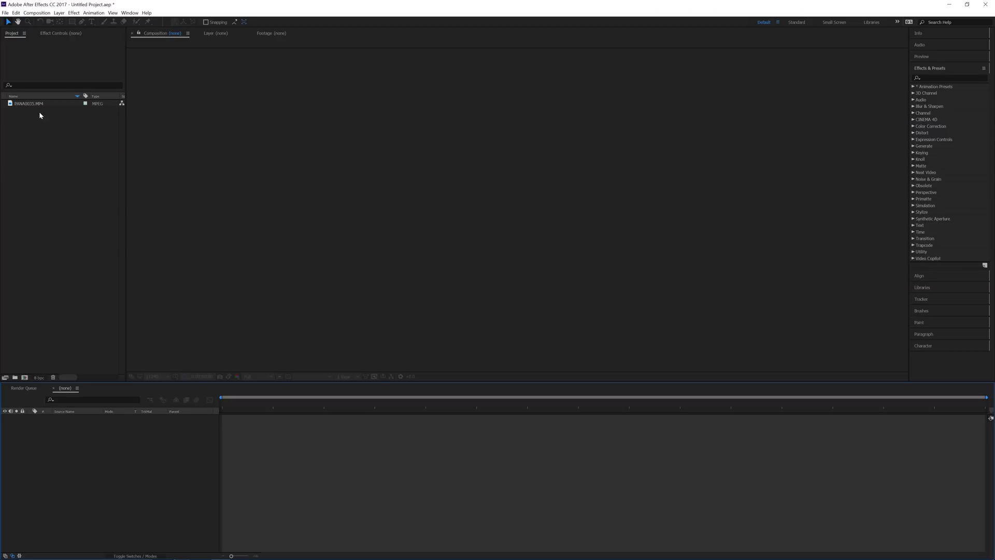
# Step: Build a new composition from the PANA0035.MP4 clip in the Project panel
pyautogui.click(51, 144)
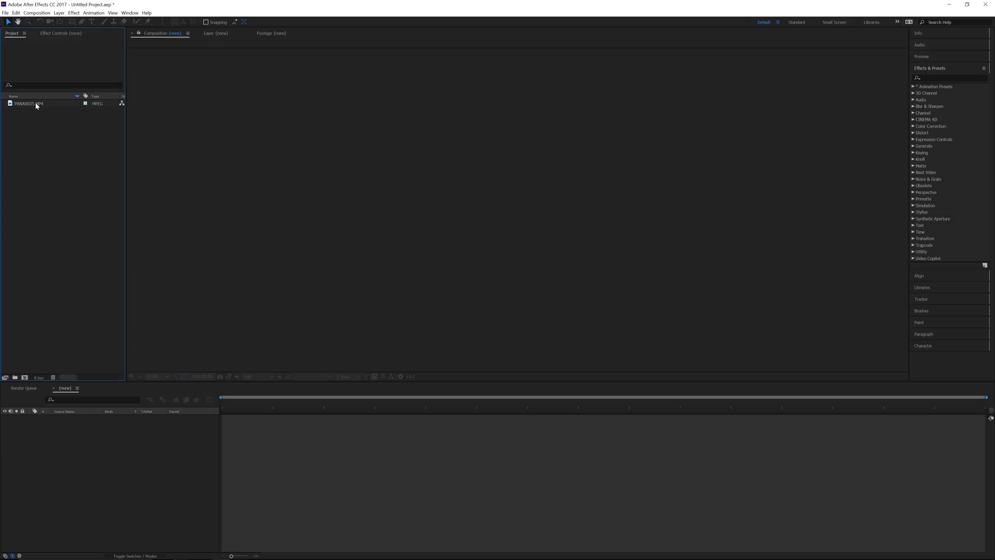
pyautogui.moveTo(36, 102); pyautogui.dragTo(26, 380)
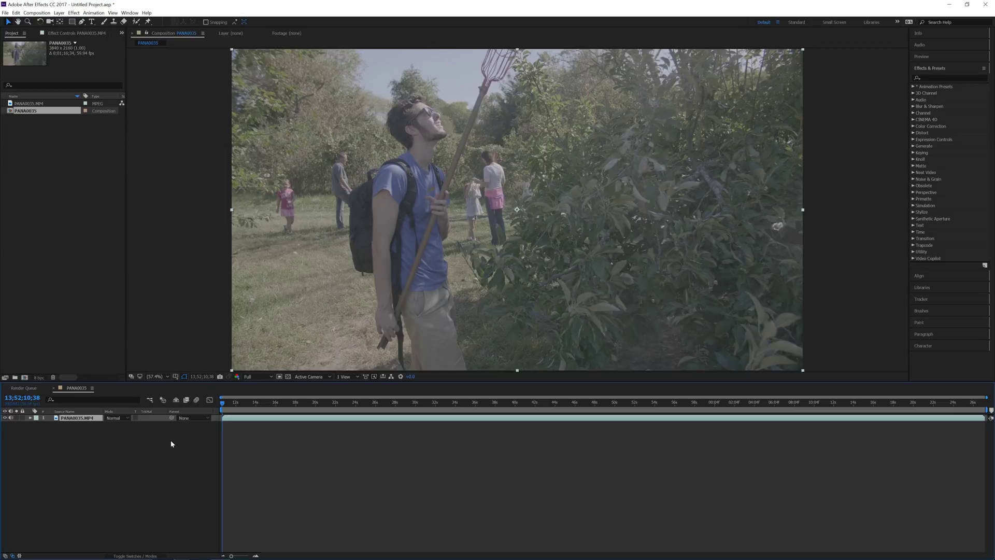
# Step: Play back the PANA0035 footage, scrub back to an earlier frame, and pick the Type tool
pyautogui.press('space')
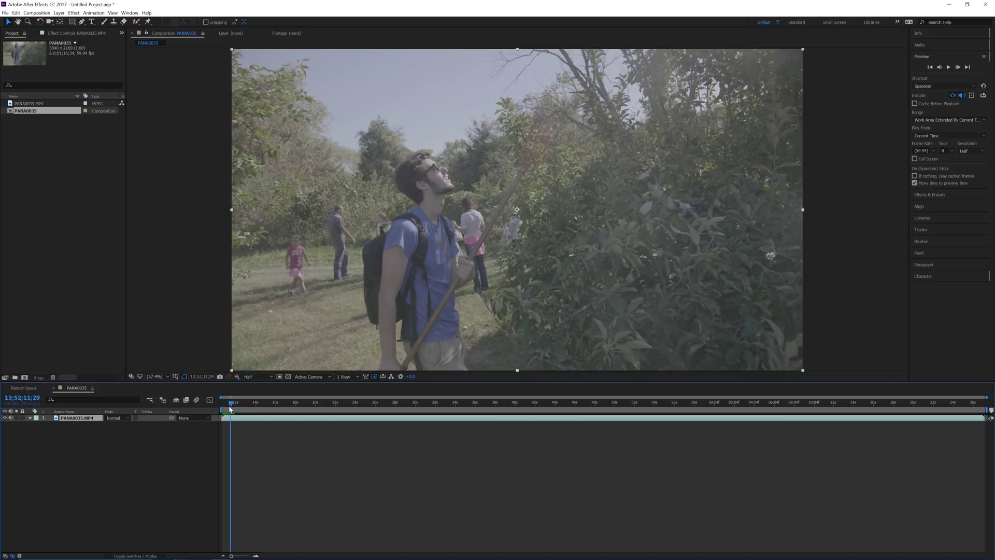
pyautogui.moveTo(226, 409); pyautogui.dragTo(225, 409)
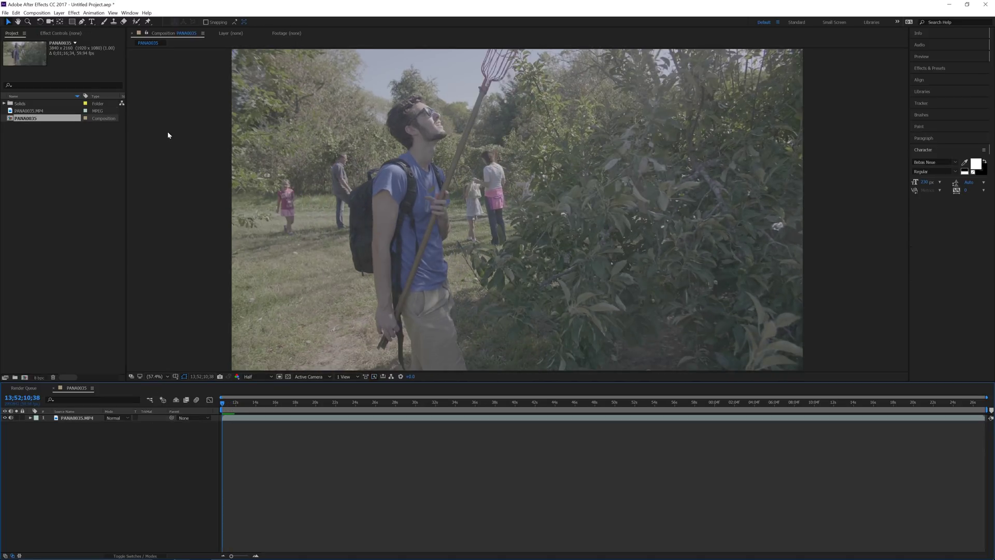
pyautogui.click(92, 22)
# Step: Type the title naming a person into a paragraph box, enlarge the box, and centre-align the text
pyautogui.moveTo(319, 185); pyautogui.dragTo(499, 266)
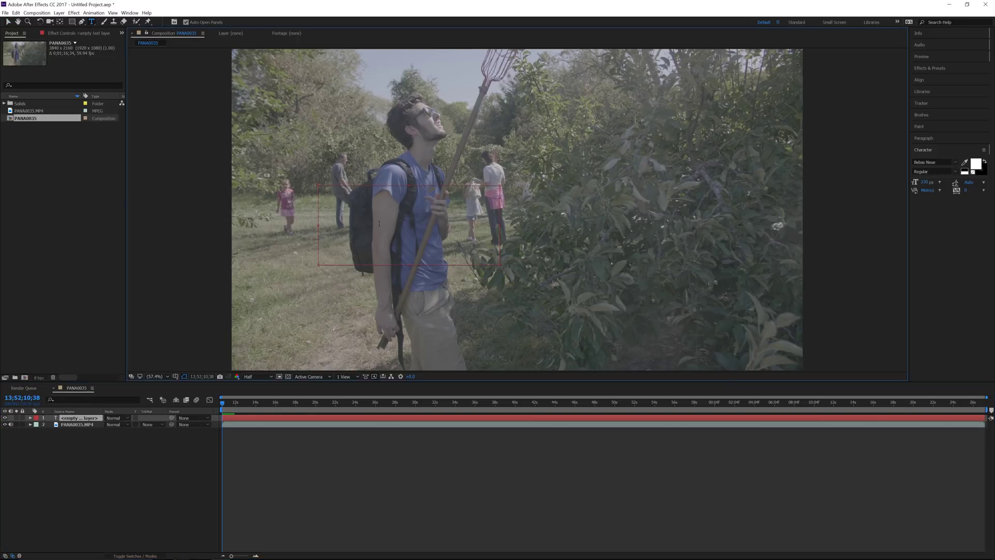
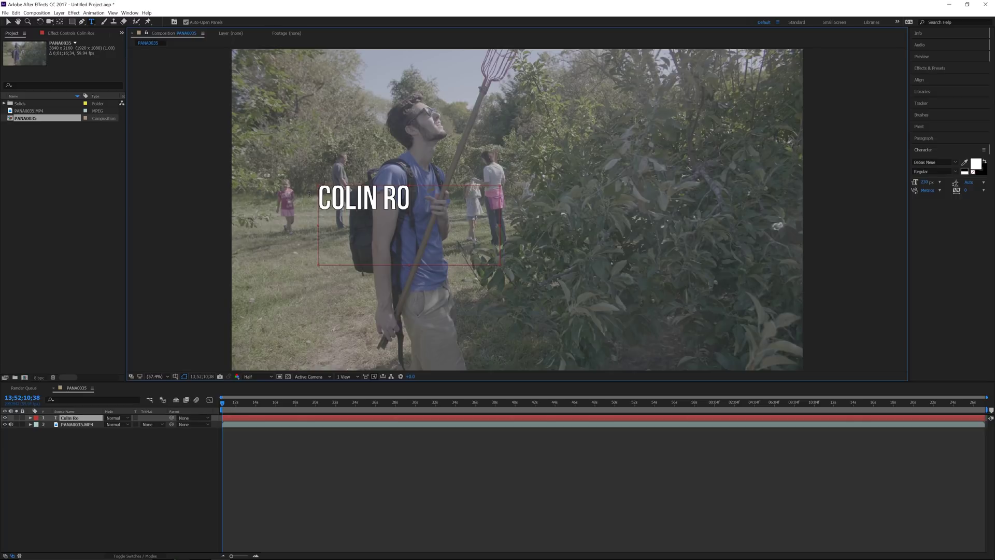
pyautogui.write(' dingus')
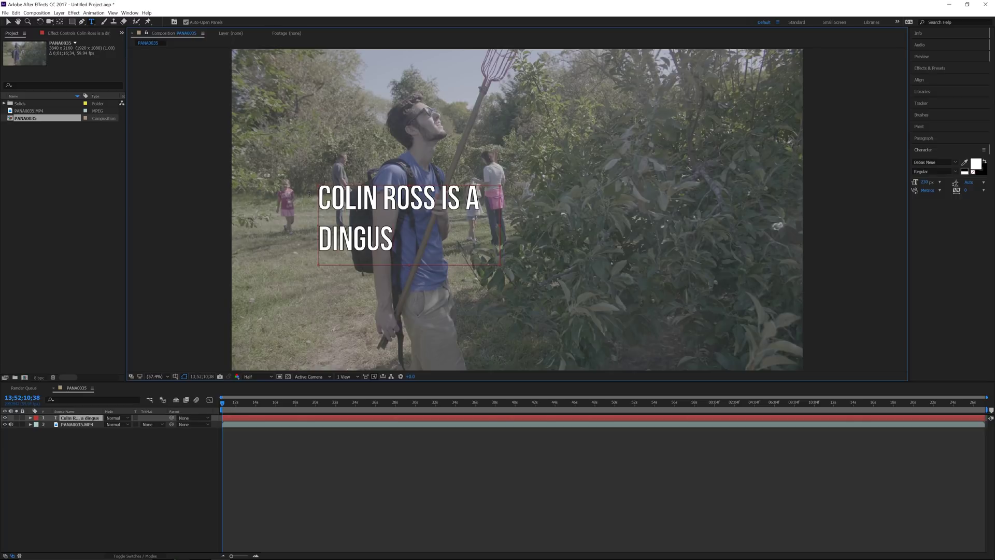
pyautogui.moveTo(499, 265); pyautogui.dragTo(543, 301)
pyautogui.moveTo(395, 250); pyautogui.dragTo(317, 198)
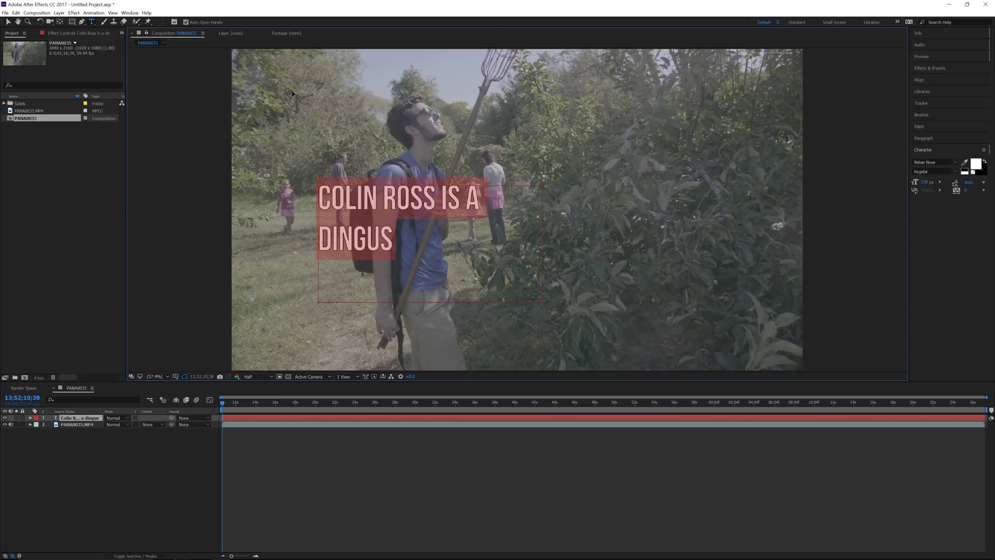
pyautogui.click(944, 141)
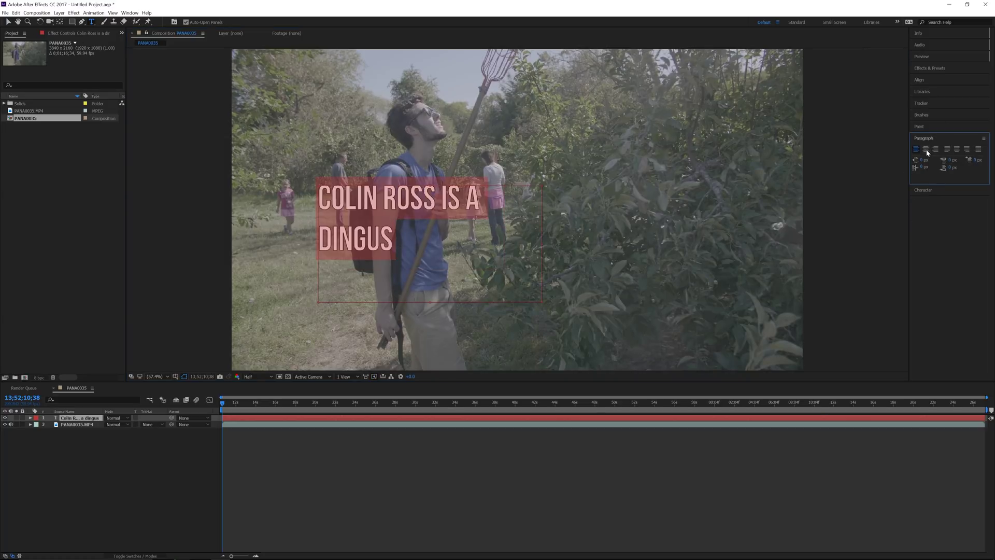
pyautogui.click(927, 150)
pyautogui.click(8, 22)
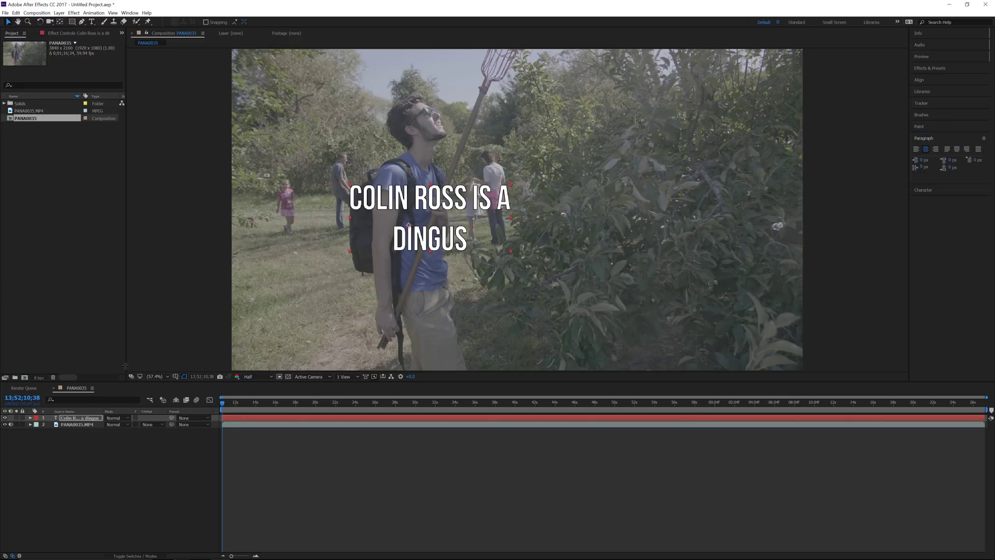
# Step: Scale the title up, nudge it left and up, and try its layer below the footage
pyautogui.moveTo(512, 186); pyautogui.dragTo(565, 169)
pyautogui.moveTo(436, 209); pyautogui.dragTo(441, 186)
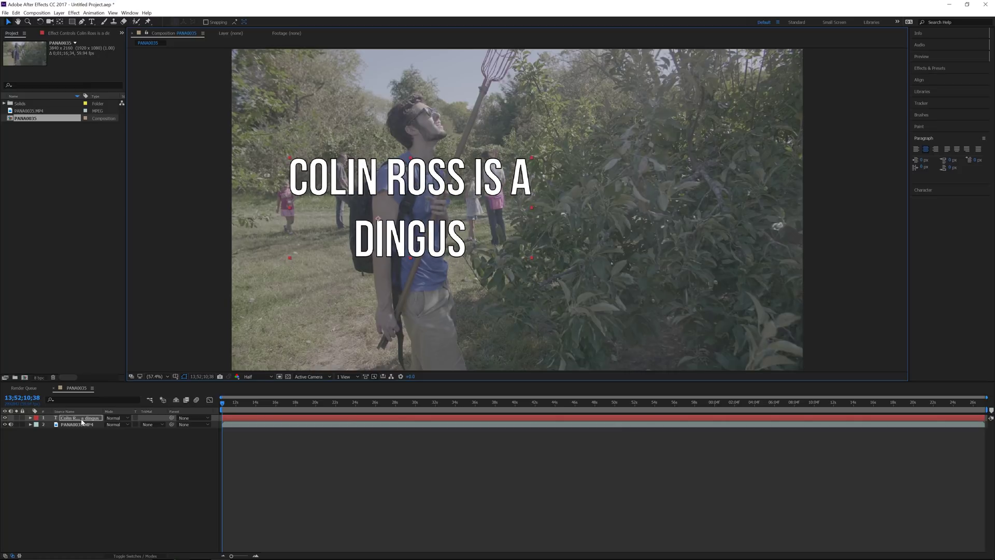
pyautogui.moveTo(81, 422); pyautogui.dragTo(100, 433)
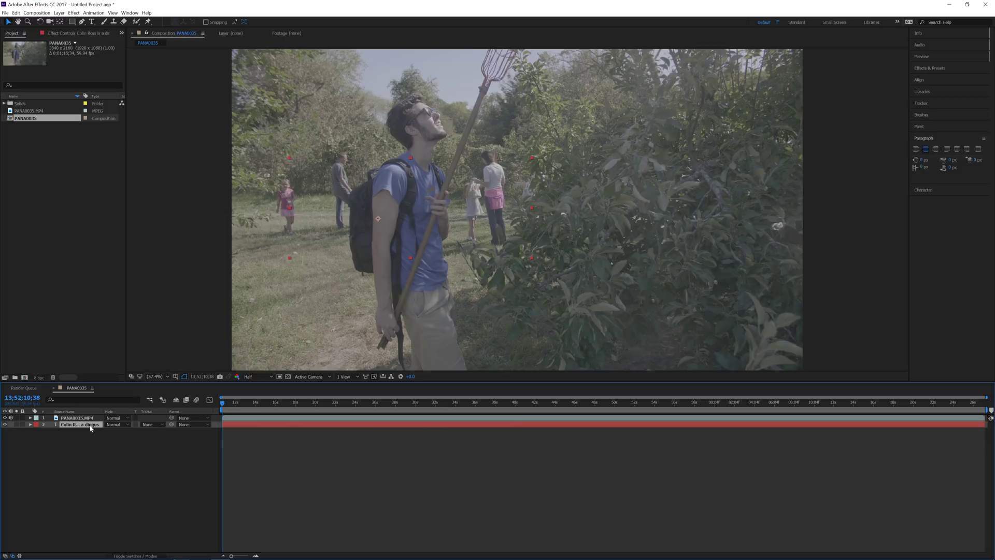
pyautogui.click(178, 204)
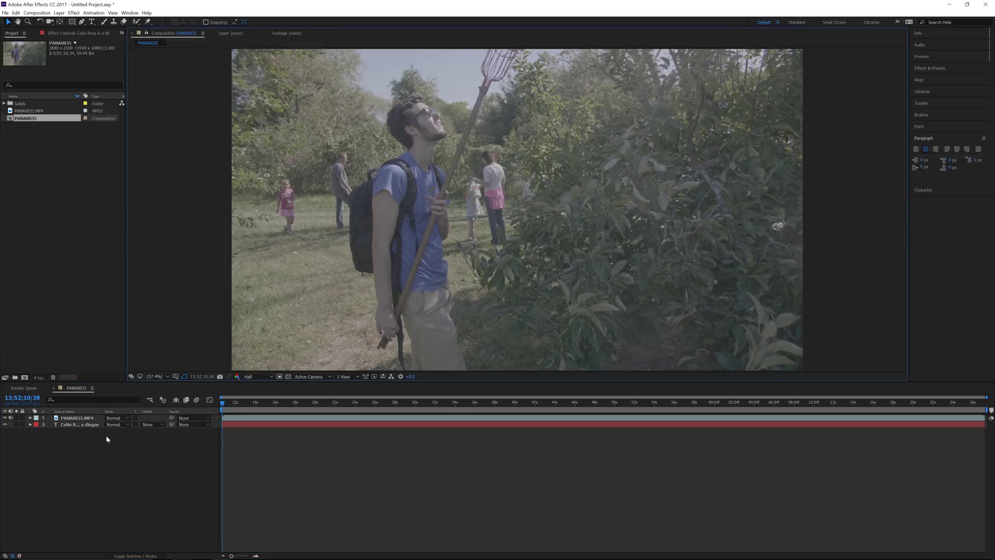
# Step: Put the text layer back above the footage and duplicate the PANA0035.MP4 layer with Ctrl+D
pyautogui.click(89, 424)
pyautogui.moveTo(90, 414); pyautogui.dragTo(91, 414)
pyautogui.click(81, 425)
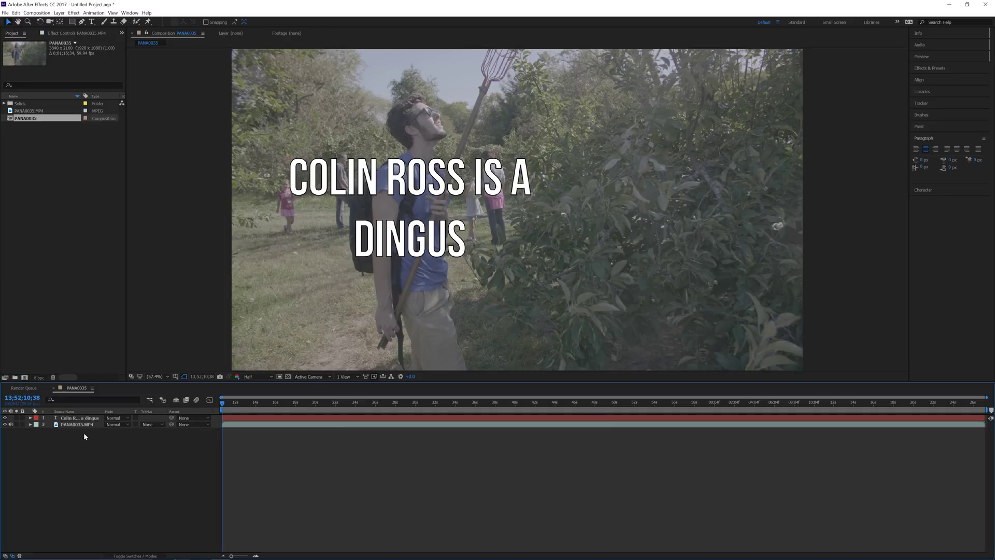
pyautogui.hotkey('ctrl', 'd')
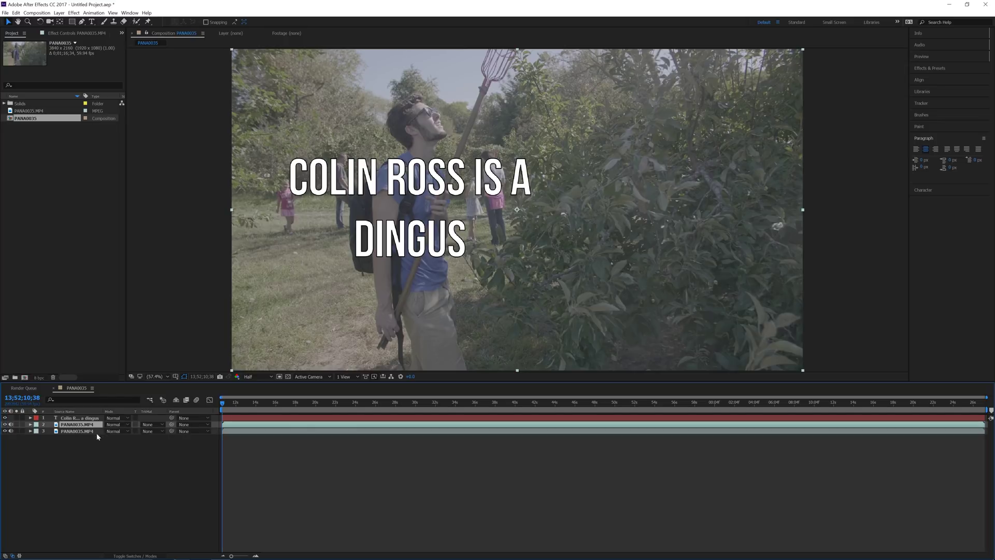
# Step: Move the duplicate PANA0035.MP4 layer to the top of the stack, hiding the title
pyautogui.moveTo(70, 426); pyautogui.dragTo(87, 415)
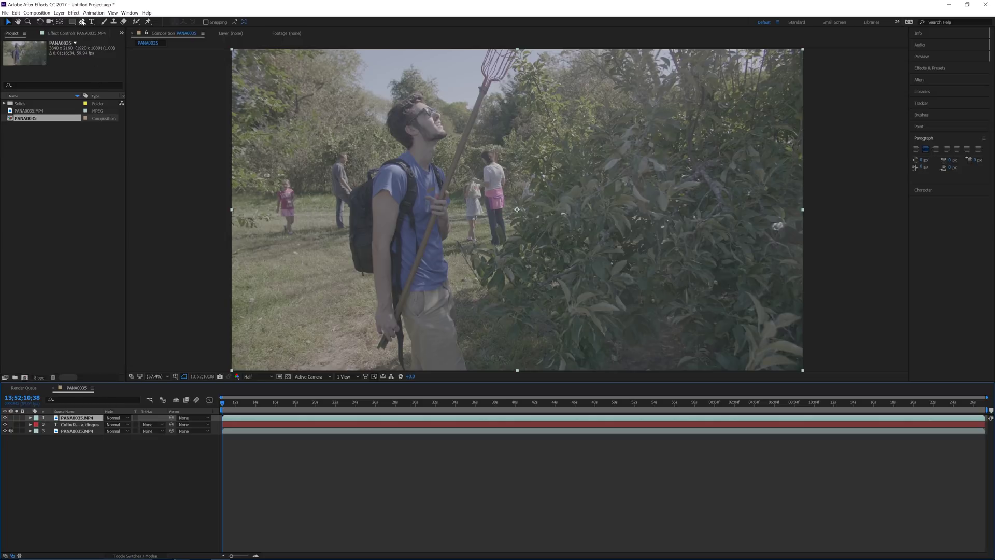
pyautogui.click(81, 24)
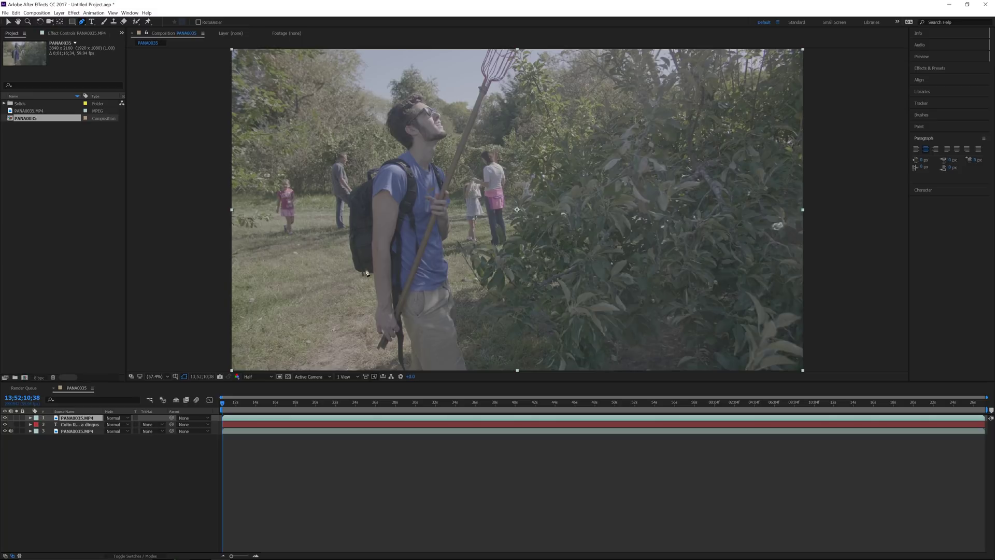
# Step: Trace the mask around the man's hand on the stick, with a curved first point
pyautogui.scroll(-2, 405, 330)
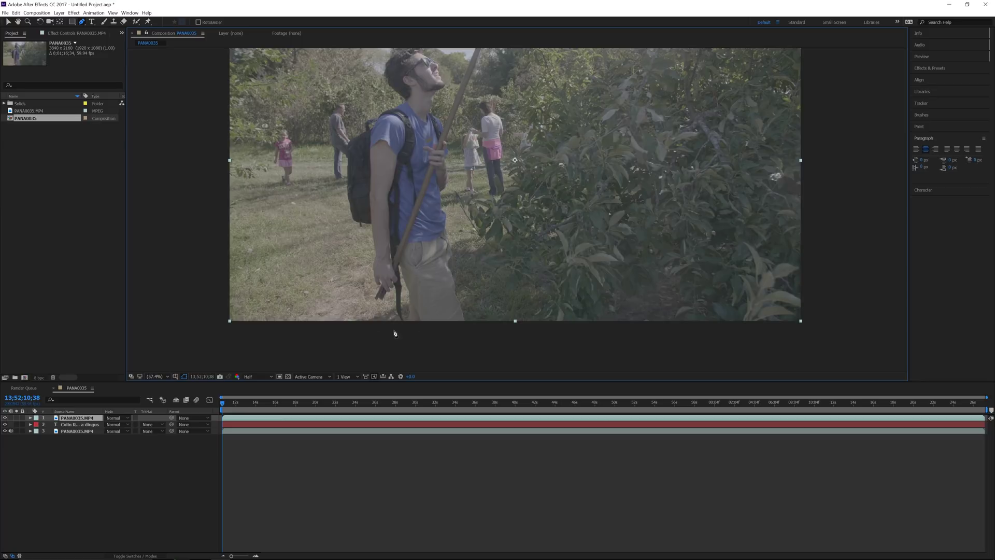
pyautogui.scroll(-4, 381, 171)
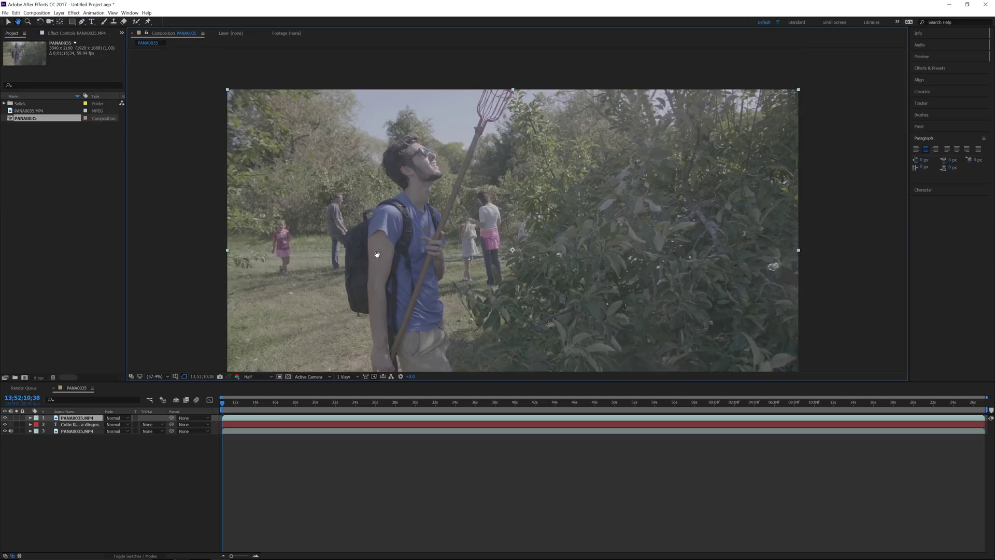
pyautogui.scroll(2, 414, 297)
pyautogui.moveTo(414, 296); pyautogui.dragTo(410, 268)
pyautogui.click(396, 214)
pyautogui.click(398, 247)
pyautogui.click(399, 305)
pyautogui.click(386, 289)
pyautogui.click(385, 249)
pyautogui.click(378, 252)
pyautogui.click(372, 259)
pyautogui.click(365, 270)
pyautogui.click(353, 271)
# Step: Continue the mask up the forearm, arm and backpack edge to the backpack's top
pyautogui.click(361, 247)
pyautogui.click(352, 242)
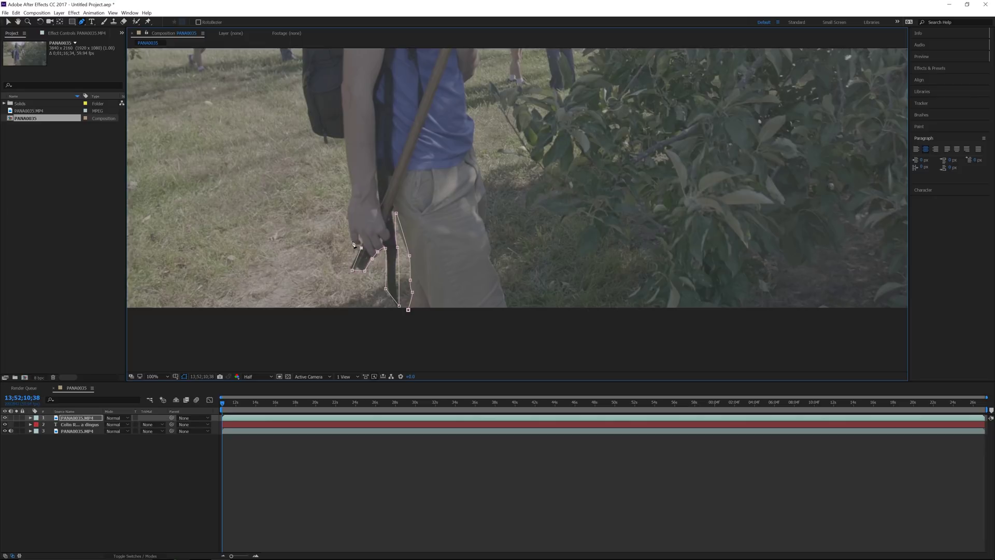
pyautogui.click(348, 222)
pyautogui.click(352, 199)
pyautogui.click(350, 175)
pyautogui.click(348, 170)
pyautogui.click(344, 138)
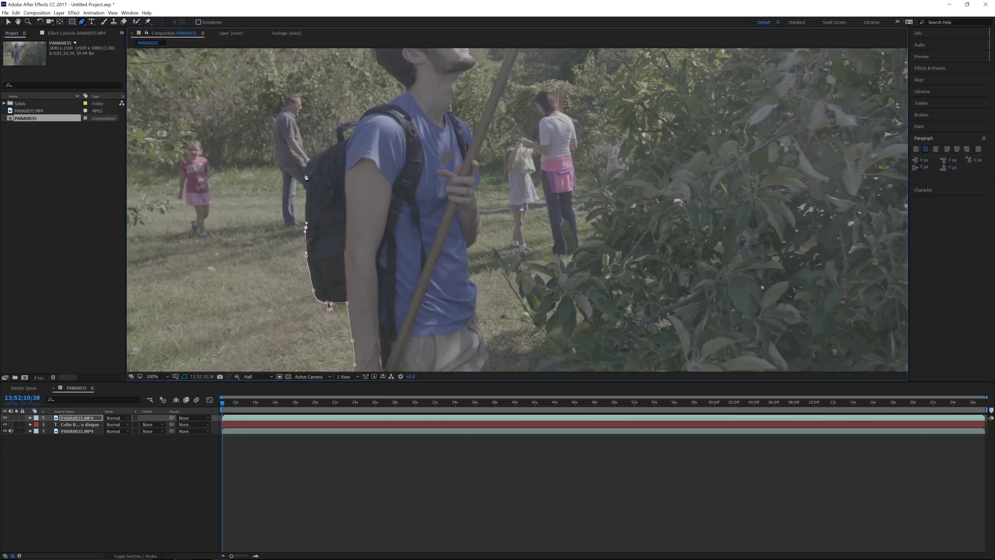
pyautogui.click(305, 173)
pyautogui.click(319, 154)
pyautogui.click(330, 149)
pyautogui.click(337, 142)
pyautogui.click(337, 127)
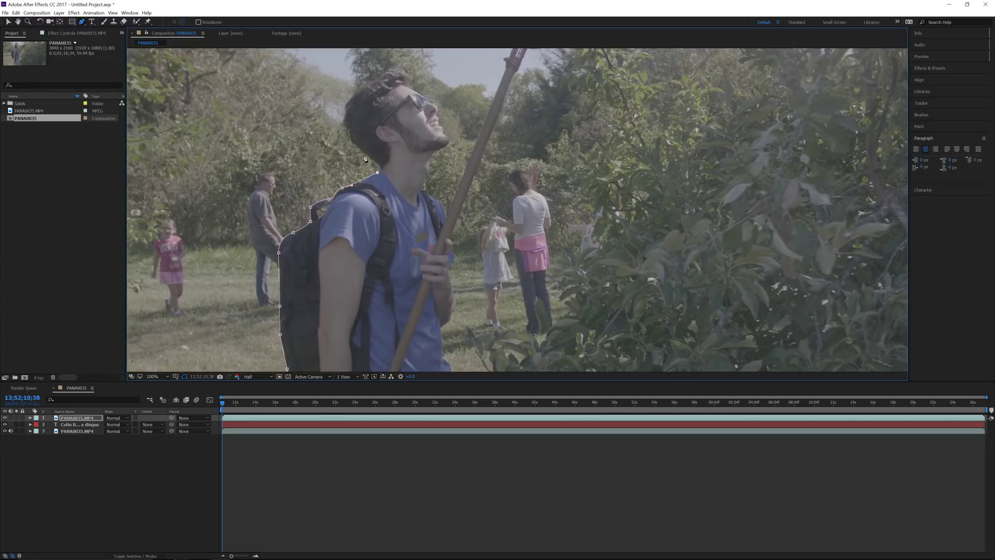
# Step: Outline the neck, head, glasses and chin with mask points
pyautogui.click(375, 162)
pyautogui.click(352, 142)
pyautogui.click(346, 124)
pyautogui.click(349, 102)
pyautogui.click(400, 67)
pyautogui.click(410, 78)
pyautogui.click(417, 92)
pyautogui.click(430, 100)
pyautogui.click(438, 105)
pyautogui.click(438, 112)
pyautogui.click(441, 125)
pyautogui.click(446, 138)
pyautogui.click(444, 147)
# Step: Trace the mask down the neck and shoulder strap to the stick's edge
pyautogui.click(432, 159)
pyautogui.click(429, 174)
pyautogui.click(424, 182)
pyautogui.click(423, 186)
pyautogui.click(429, 194)
pyautogui.click(434, 201)
pyautogui.click(447, 221)
pyautogui.click(452, 204)
pyautogui.click(455, 196)
# Step: Extend the mask down the stick's edge and the man's right side
pyautogui.moveTo(510, 72); pyautogui.dragTo(432, 212)
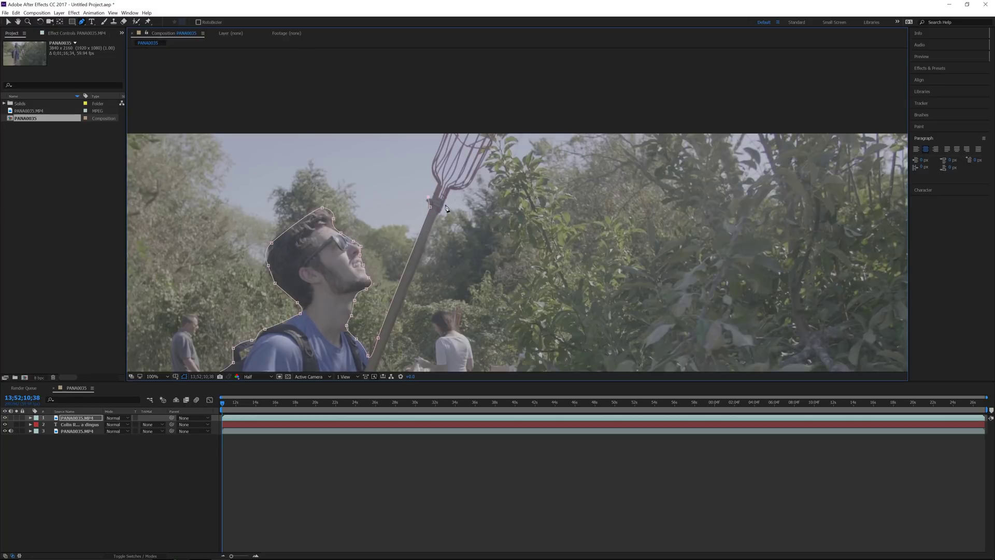
pyautogui.moveTo(441, 218); pyautogui.dragTo(496, 83)
pyautogui.click(429, 244)
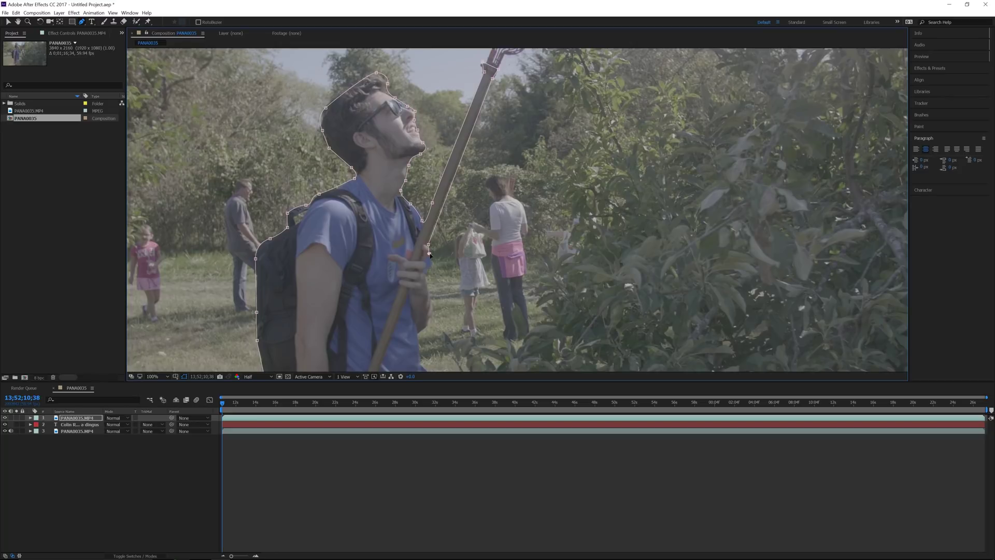
pyautogui.click(425, 271)
pyautogui.click(427, 284)
pyautogui.click(428, 299)
pyautogui.click(432, 305)
pyautogui.click(435, 313)
pyautogui.moveTo(446, 281); pyautogui.dragTo(453, 259)
pyautogui.moveTo(430, 337); pyautogui.dragTo(435, 254)
pyautogui.click(431, 250)
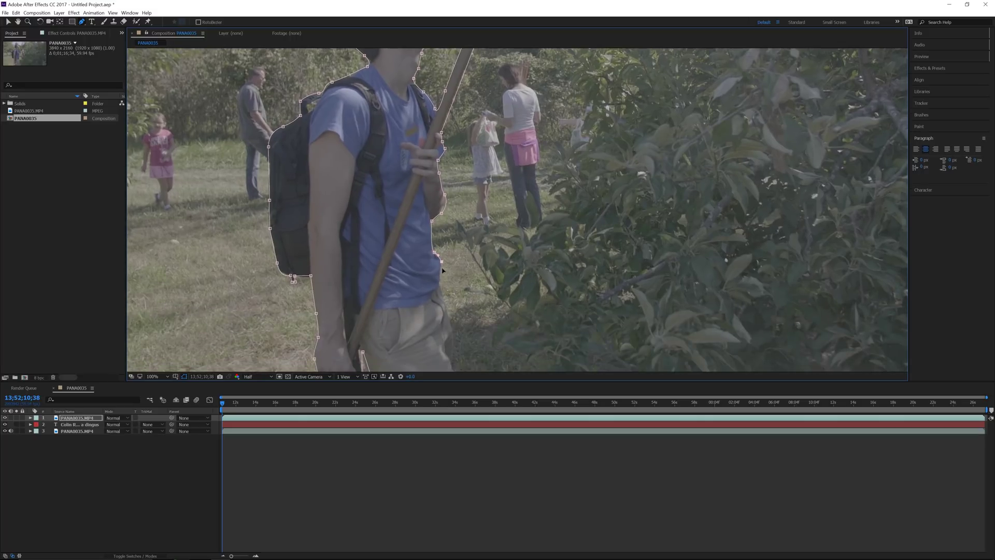
pyautogui.click(442, 284)
pyautogui.click(448, 311)
# Step: Trace the mask down the man's leg and nudge the last three points into place
pyautogui.press(',')
pyautogui.press(',')
pyautogui.scroll(-3, 450, 295)
pyautogui.press('.')
pyautogui.press('.')
pyautogui.scroll(4, 534, 231)
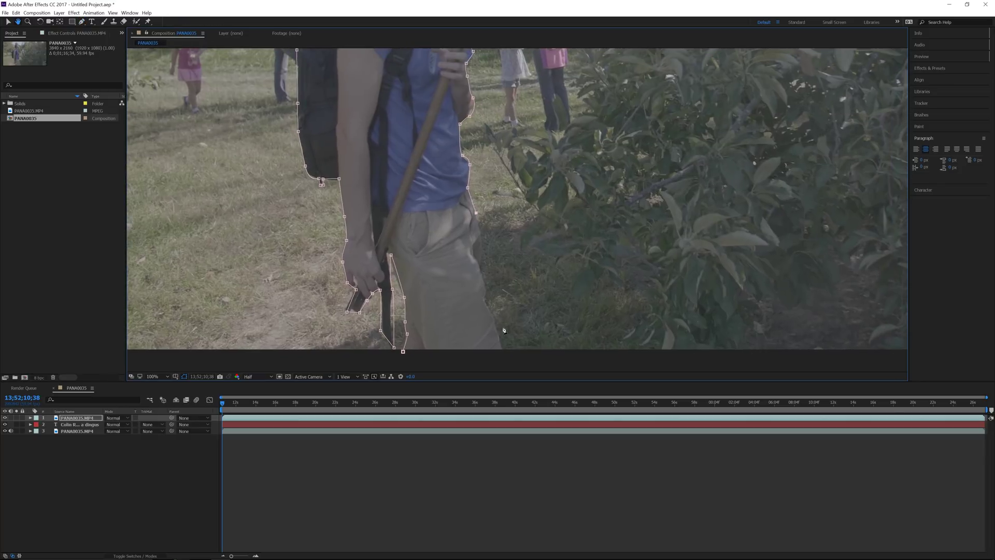
pyautogui.scroll(1, 483, 246)
pyautogui.click(481, 227)
pyautogui.click(482, 241)
pyautogui.click(482, 256)
pyautogui.moveTo(482, 241); pyautogui.dragTo(480, 246)
# Step: Run the mask along the leg and bottom edge, close it at the start, and zoom out
pyautogui.click(478, 273)
pyautogui.click(486, 293)
pyautogui.click(485, 307)
pyautogui.click(497, 336)
pyautogui.click(500, 358)
pyautogui.click(459, 366)
pyautogui.click(419, 362)
pyautogui.click(401, 358)
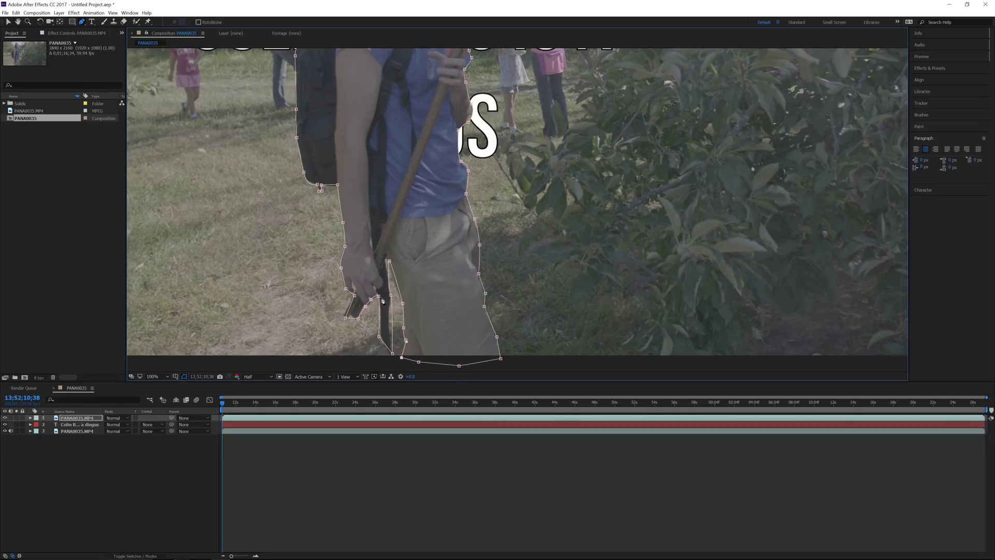
pyautogui.press(',')
pyautogui.press(',')
pyautogui.moveTo(434, 154); pyautogui.dragTo(433, 210)
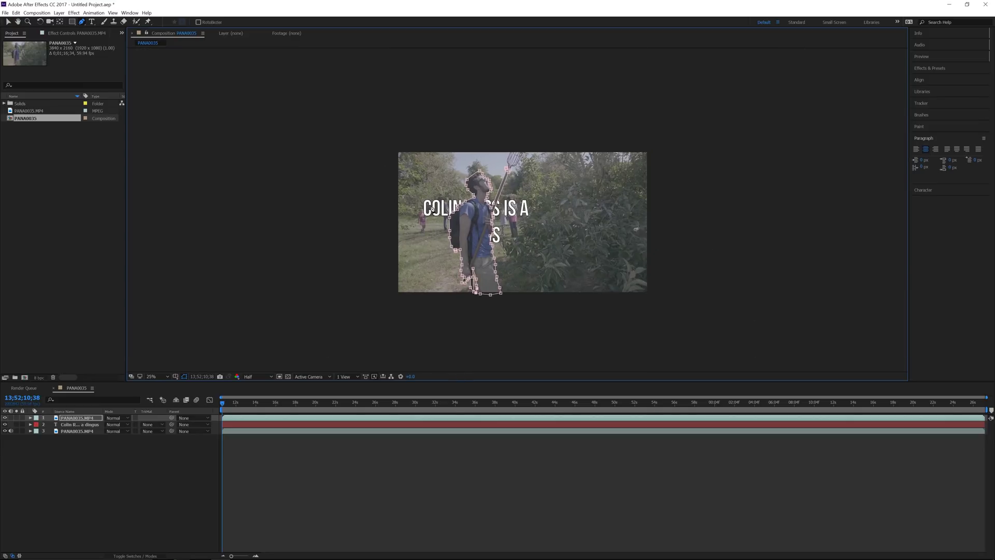
# Step: Shift the title text slightly left with the Selection tool
pyautogui.click(437, 237)
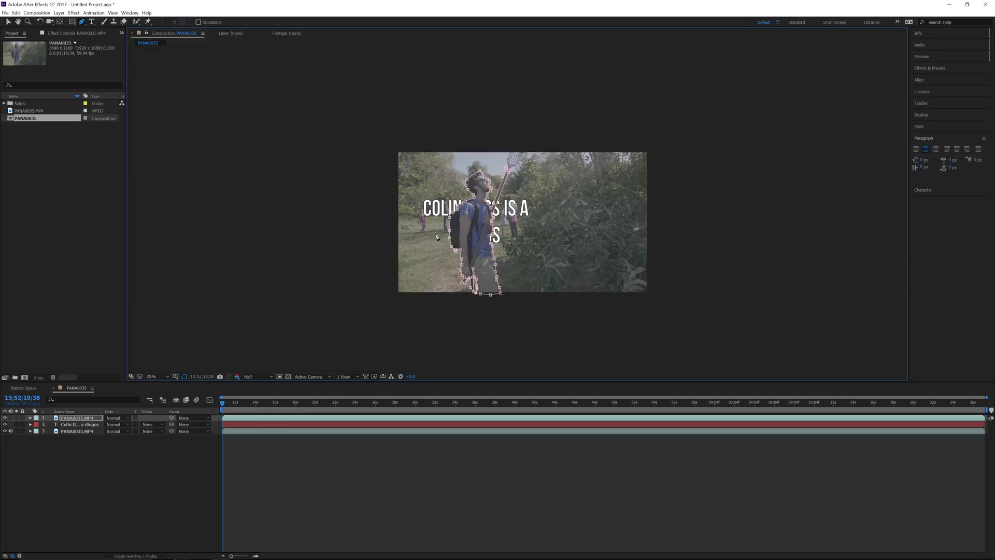
pyautogui.click(130, 523)
pyautogui.press('v')
pyautogui.click(498, 210)
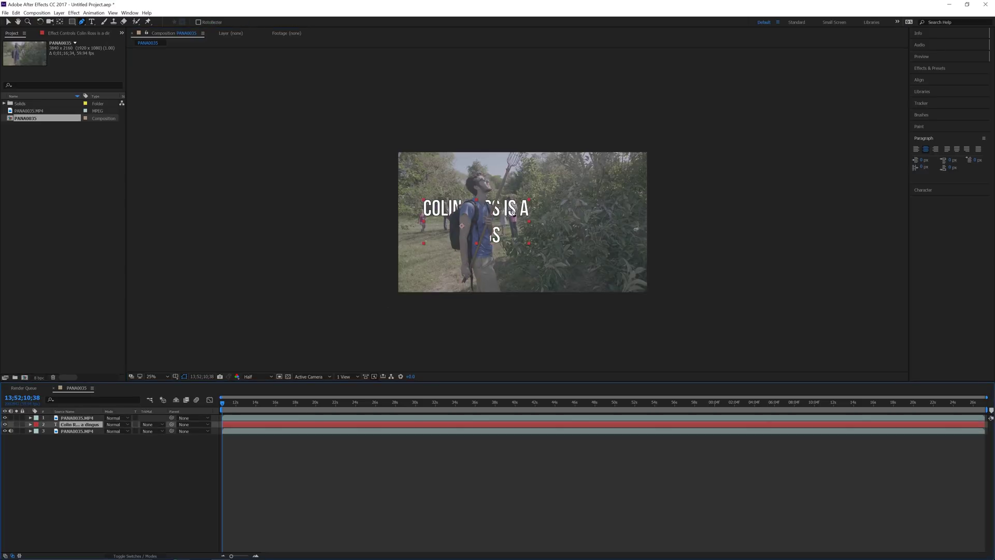
pyautogui.moveTo(503, 213)
pyautogui.mouseDown()
pyautogui.moveTo(481, 232)
pyautogui.moveTo(461, 219)
pyautogui.moveTo(522, 178)
pyautogui.moveTo(505, 203)
pyautogui.moveTo(520, 213)
pyautogui.moveTo(492, 210)
pyautogui.mouseUp()
# Step: Set a Mask Path keyframe on the masked footage layer
pyautogui.click(40, 417)
pyautogui.press('.')
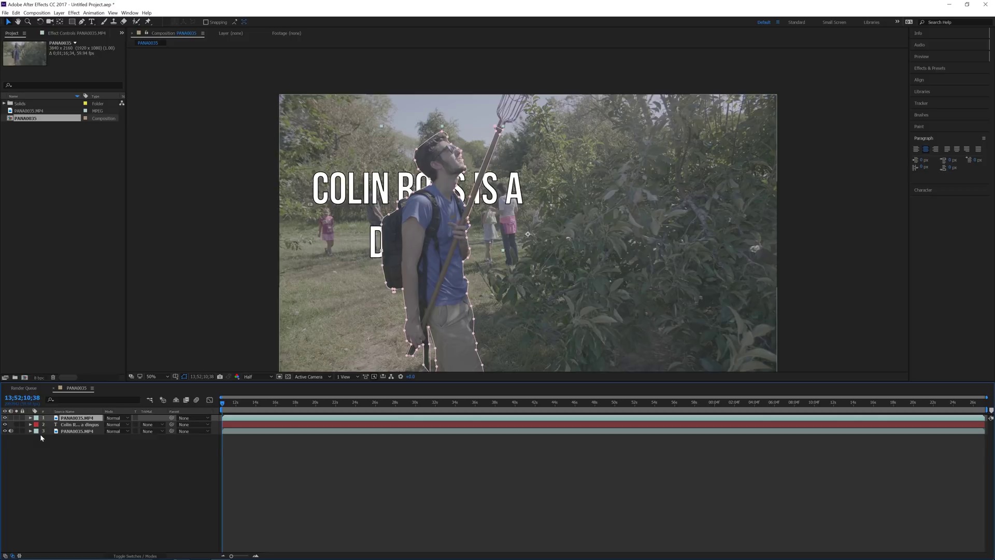
pyautogui.press('m')
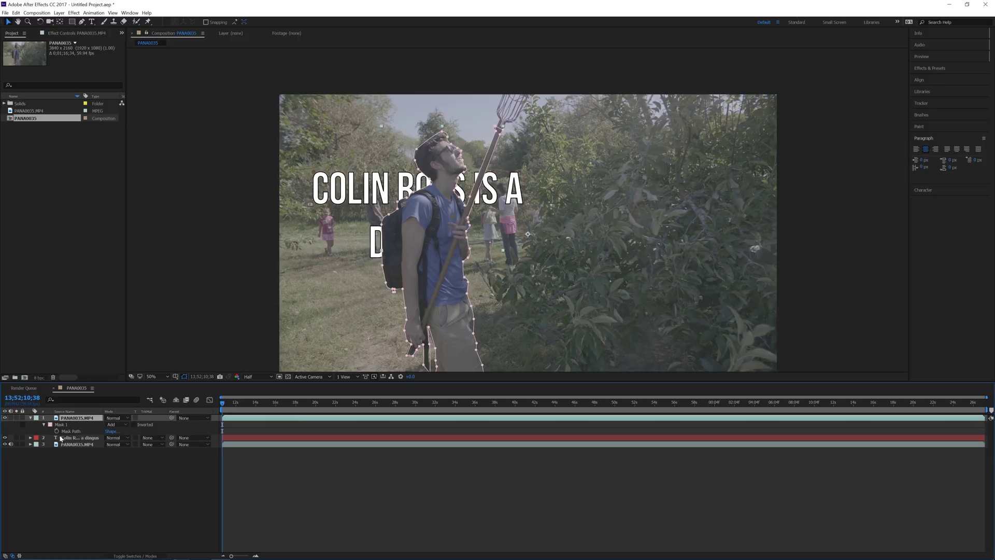
pyautogui.click(56, 432)
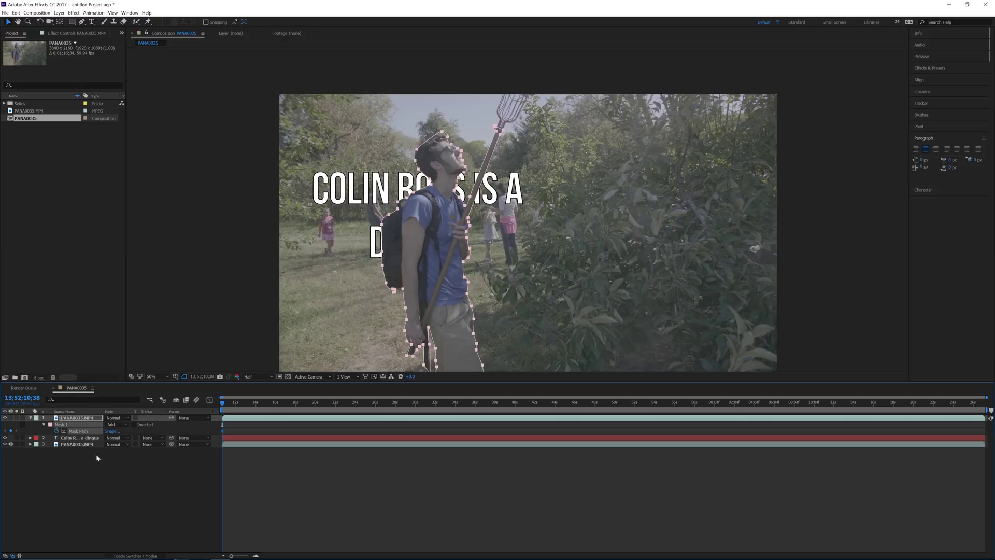
# Step: Set the mask's feather to 4 pixels
pyautogui.press('f')
pyautogui.press('.')
pyautogui.moveTo(350, 189); pyautogui.dragTo(419, 261)
pyautogui.press('.')
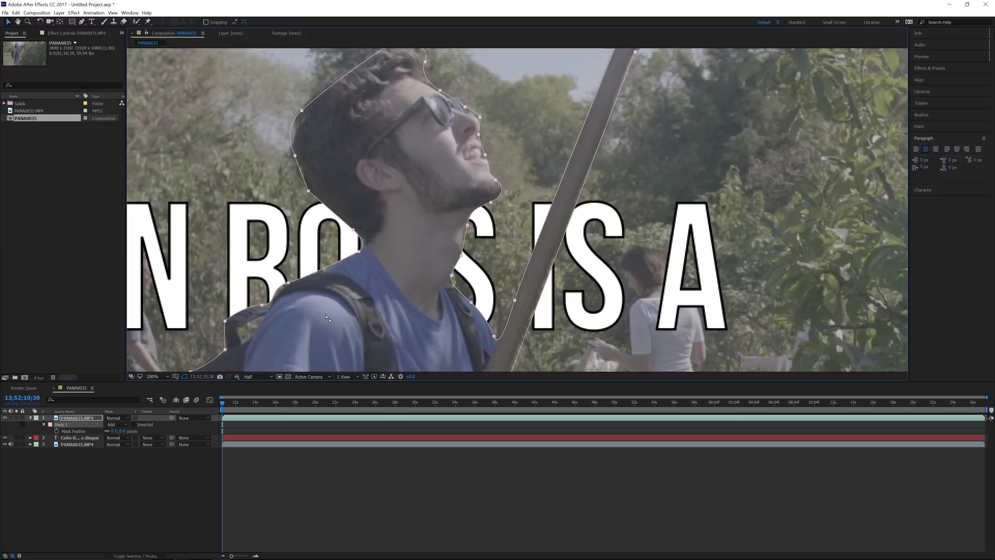
pyautogui.scroll(3, 280, 236)
pyautogui.scroll(-3, 411, 240)
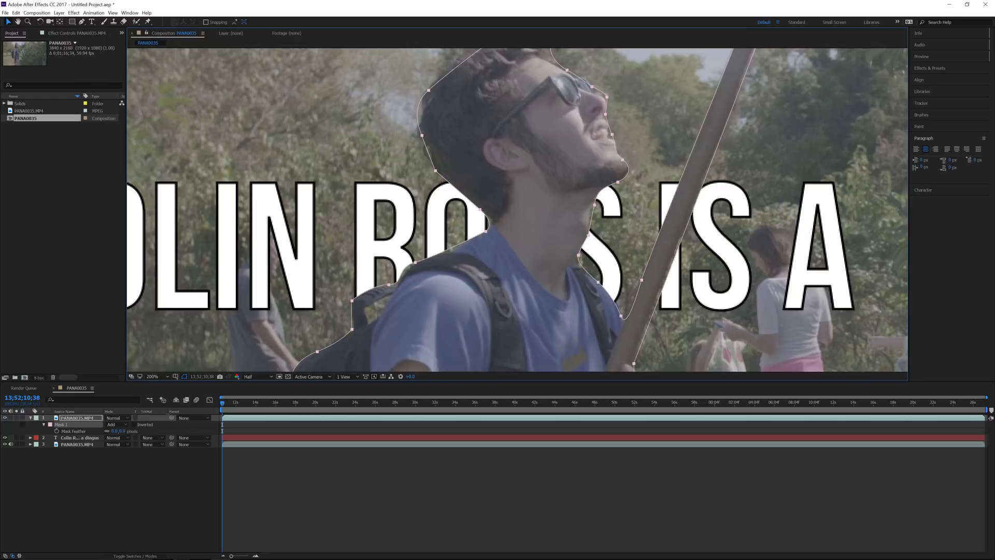
pyautogui.click(123, 431)
pyautogui.write('4')
pyautogui.press('Return')
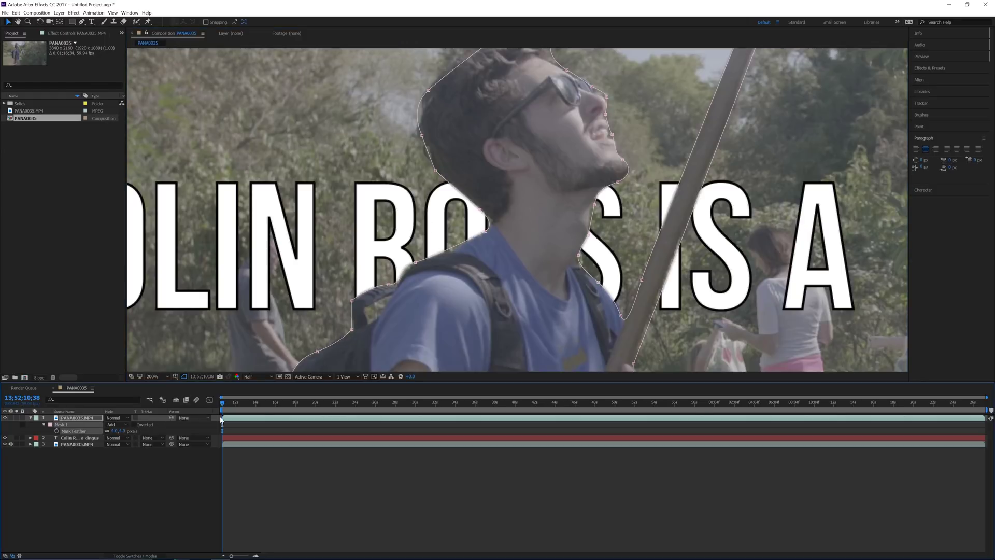
# Step: Adjust the mask near the collar and move the title down slightly
pyautogui.click(470, 234)
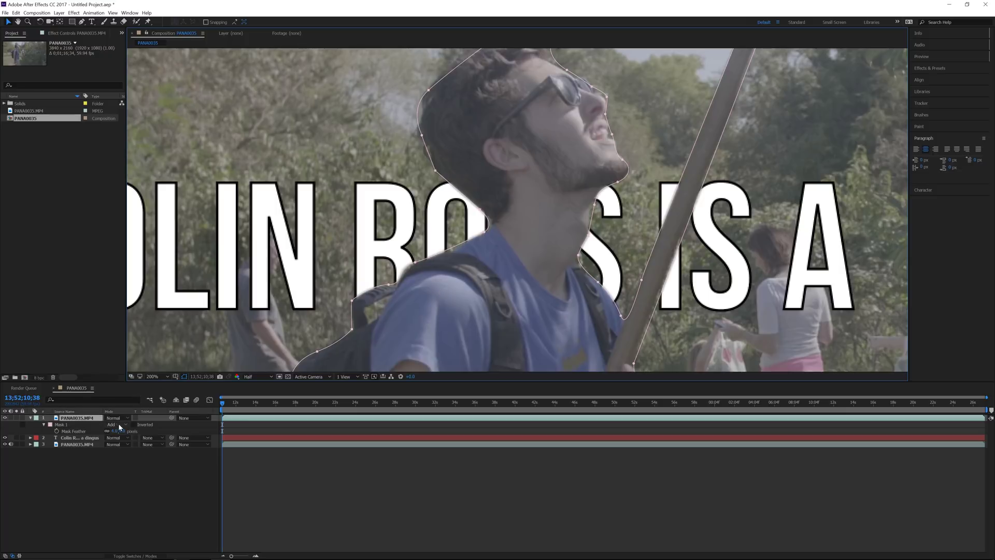
pyautogui.click(77, 437)
pyautogui.moveTo(355, 303); pyautogui.dragTo(355, 318)
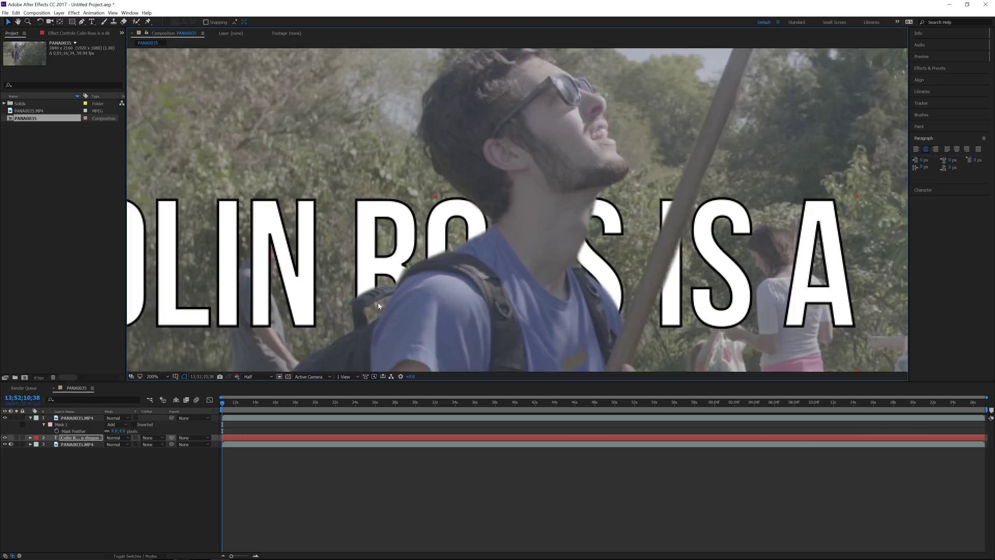
# Step: Start a second mask with the Pen tool at the gap beside the backpack
pyautogui.click(77, 418)
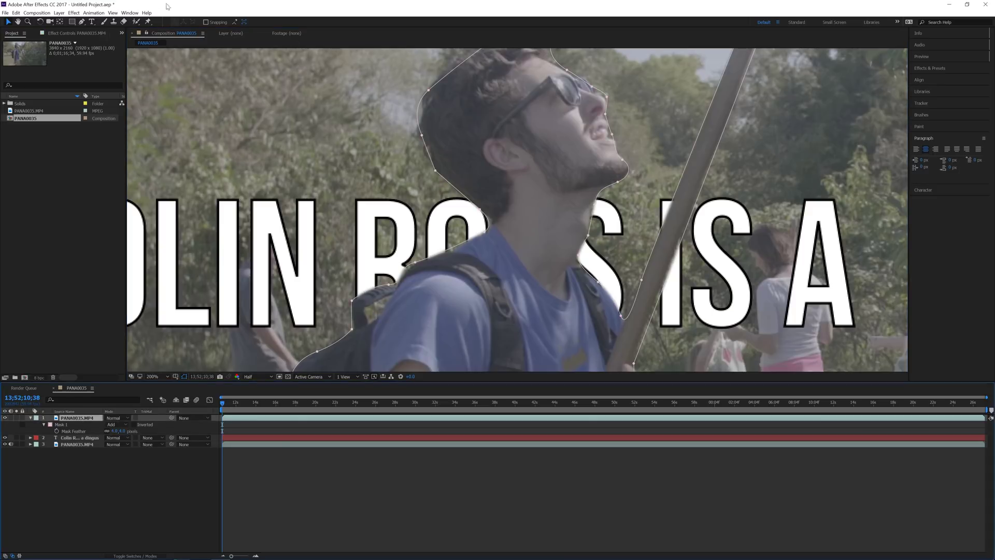
pyautogui.click(83, 23)
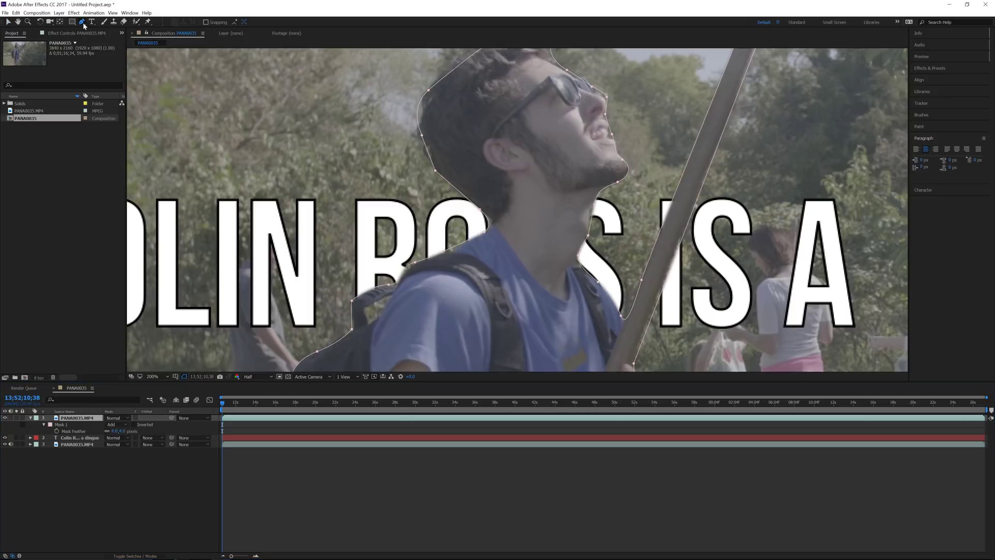
pyautogui.click(365, 310)
pyautogui.click(382, 313)
# Step: Close Mask 2 around the backpack gap
pyautogui.click(392, 296)
pyautogui.click(376, 301)
pyautogui.click(365, 310)
pyautogui.press('v')
# Step: Switch Mask 2's mode from Add to Subtract so the title shows through the gap
pyautogui.click(381, 312)
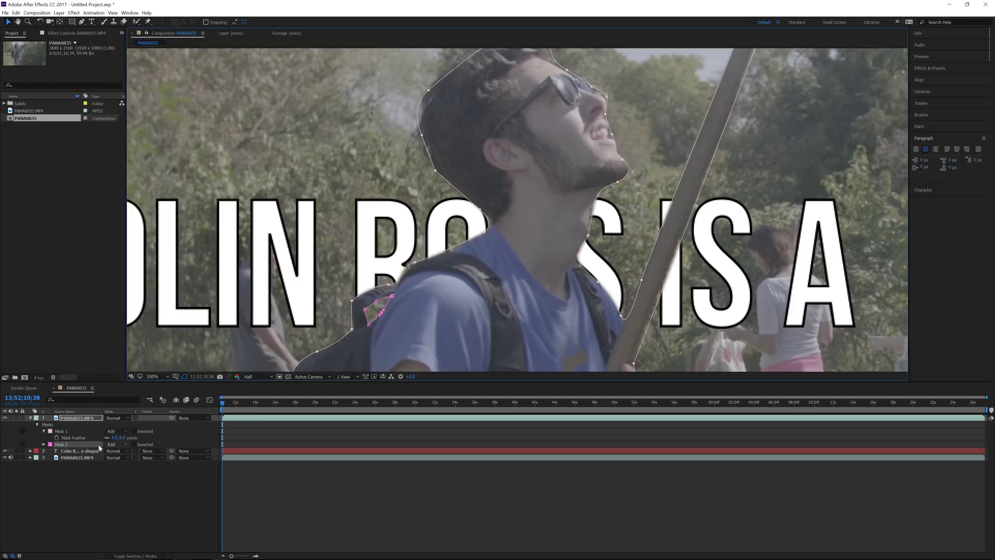
pyautogui.click(114, 444)
pyautogui.click(130, 468)
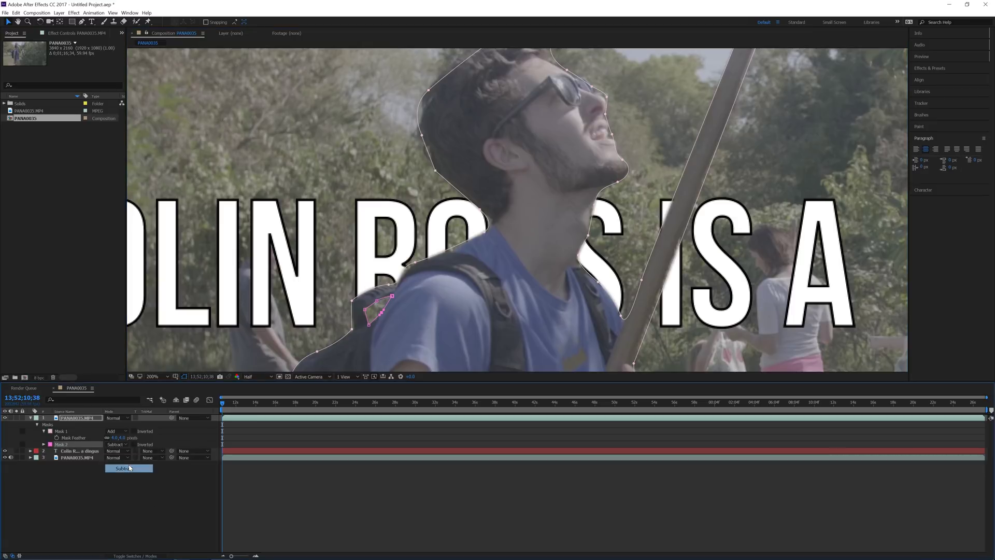
pyautogui.click(114, 496)
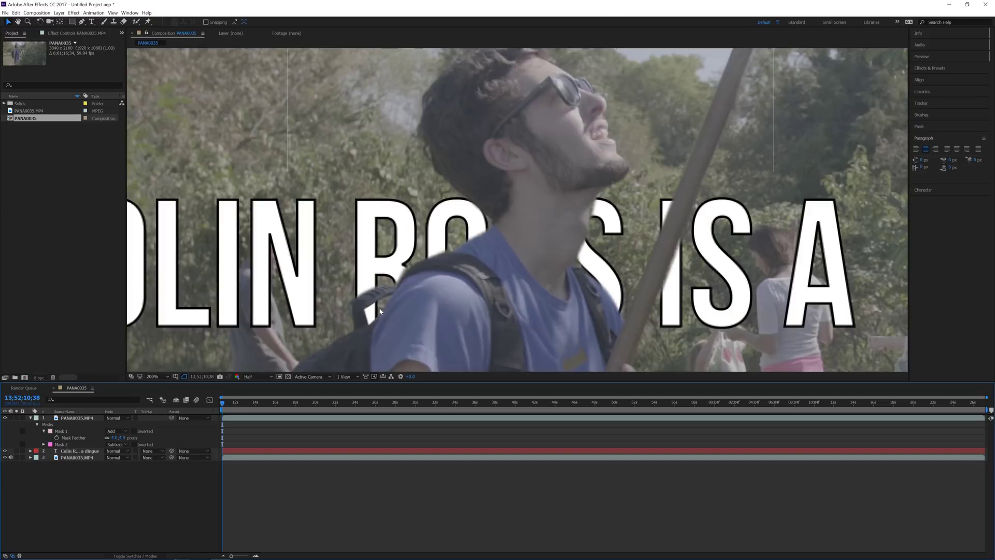
pyautogui.press(',')
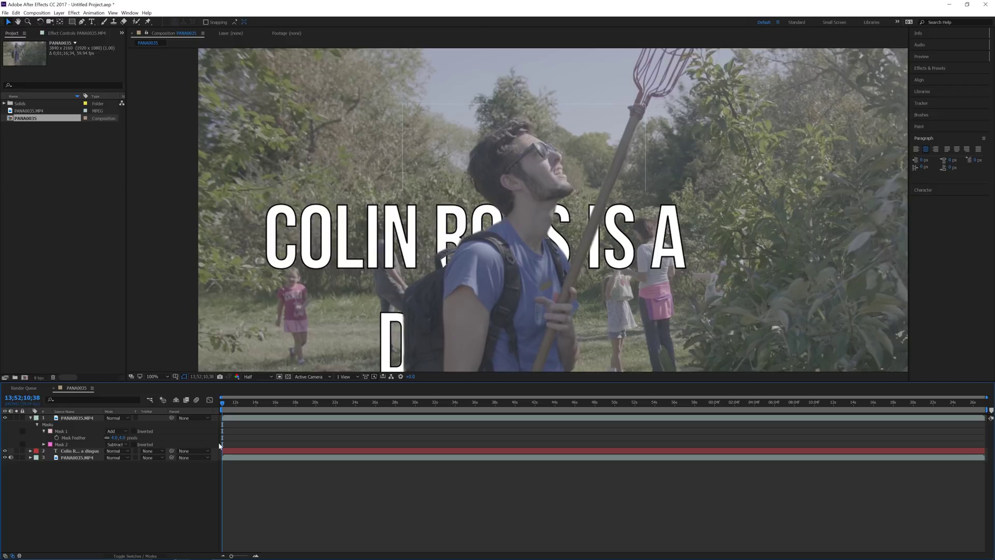
pyautogui.press('pagedown')
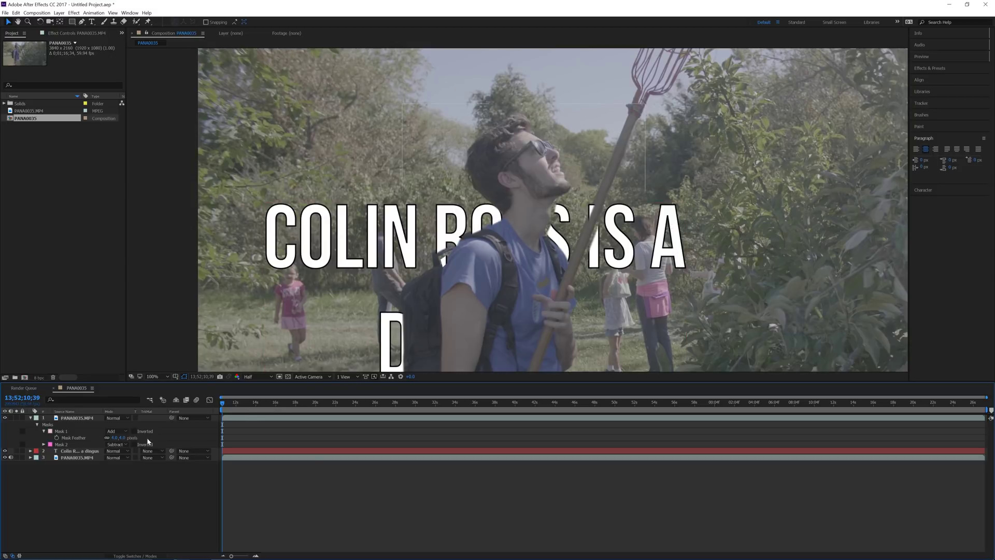
pyautogui.click(87, 419)
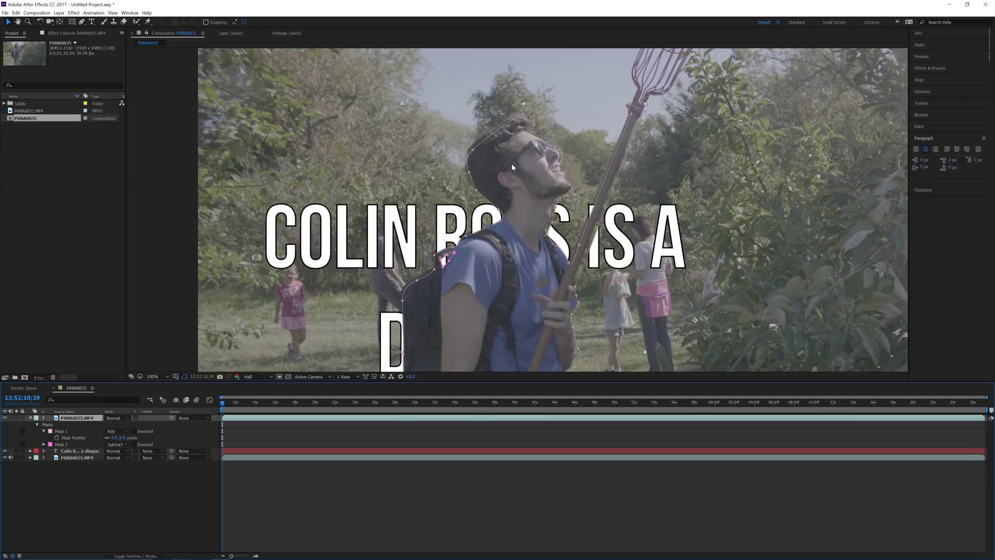
pyautogui.scroll(-2, 536, 139)
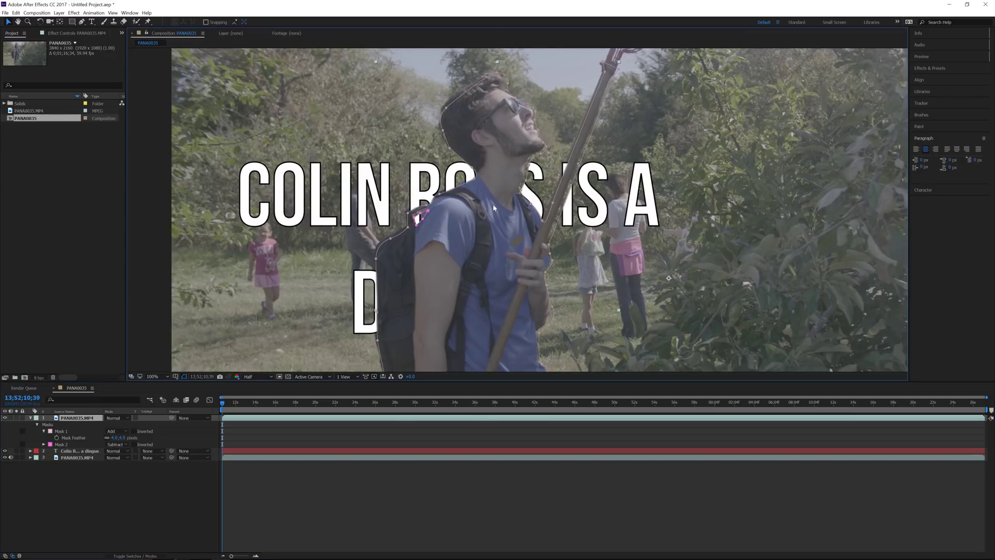
# Step: Select Mask 1 and the small triangular Mask 2 and add Mask Path keyframes to both with Alt+M
pyautogui.click(550, 247)
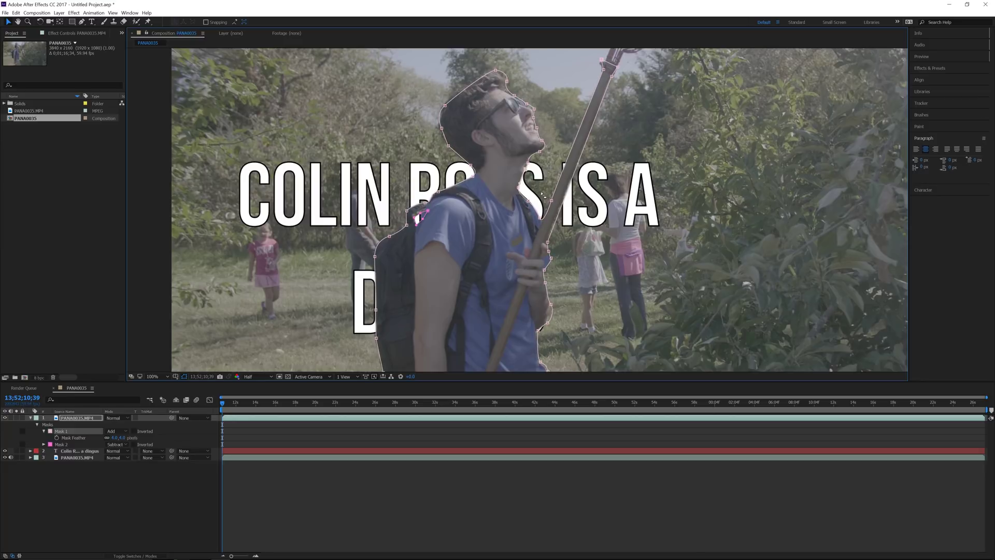
pyautogui.click(423, 218)
pyautogui.scroll(2, 430, 223)
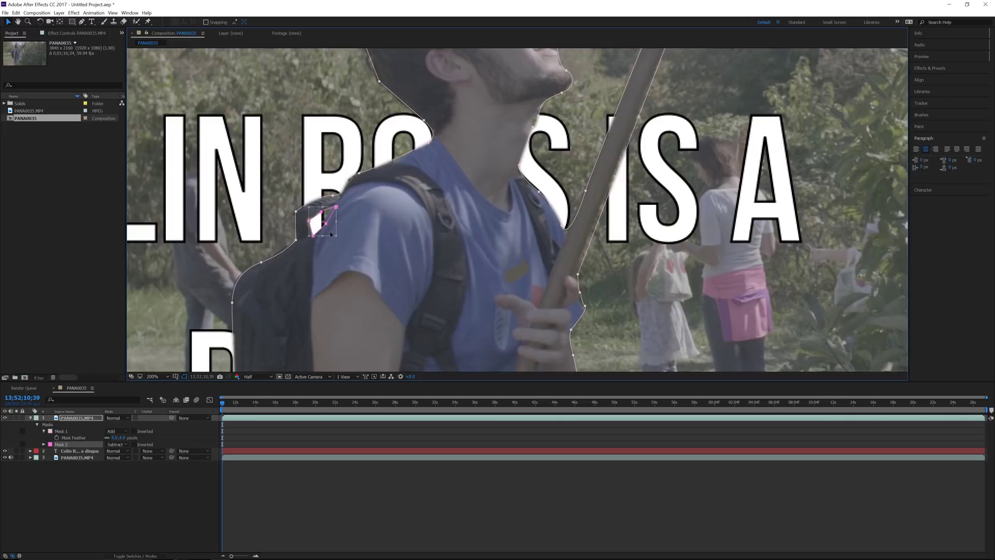
pyautogui.hotkey('alt', 'm')
# Step: Zoom the timeline to single frames and scrub between frames 38 and 39 to check the masks
pyautogui.press('pageup')
pyautogui.press('=')
pyautogui.press('=')
pyautogui.press('=')
pyautogui.moveTo(224, 400)
pyautogui.mouseDown()
pyautogui.moveTo(232, 408)
pyautogui.moveTo(223, 411)
pyautogui.mouseUp()
pyautogui.hotkey('shift', '/')
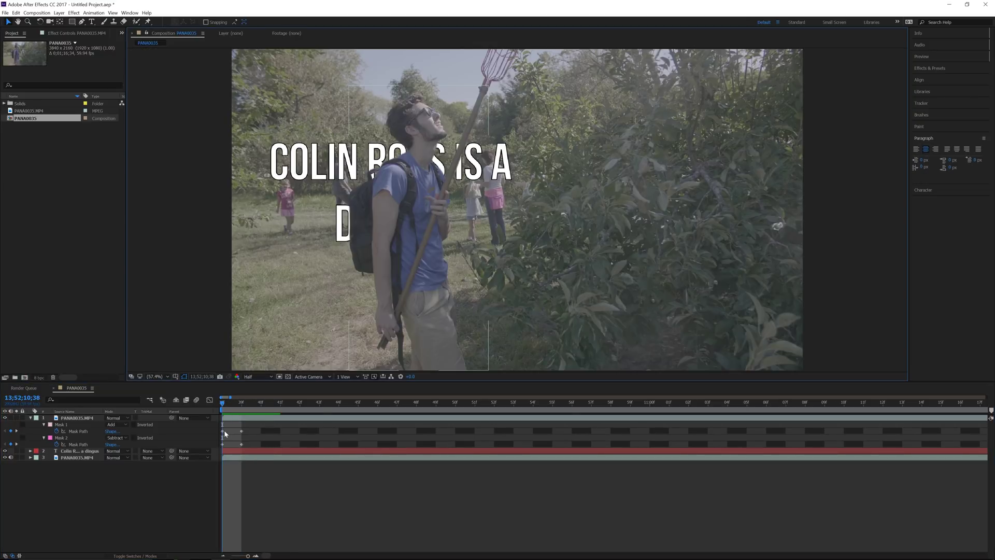
# Step: Delete both masks from the top PANA0035.MP4 layer so it covers the caption again
pyautogui.click(84, 425)
pyautogui.press('Delete')
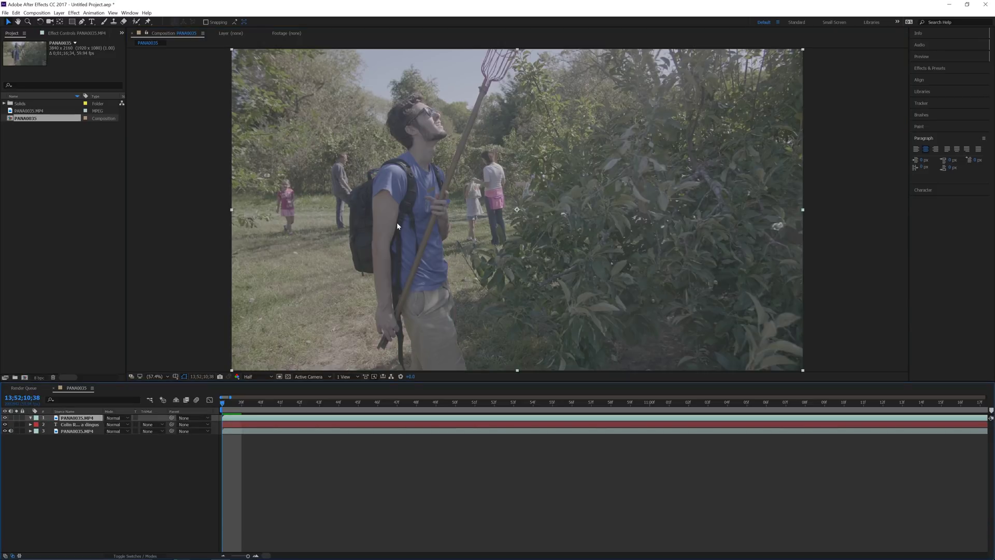
pyautogui.press('g')
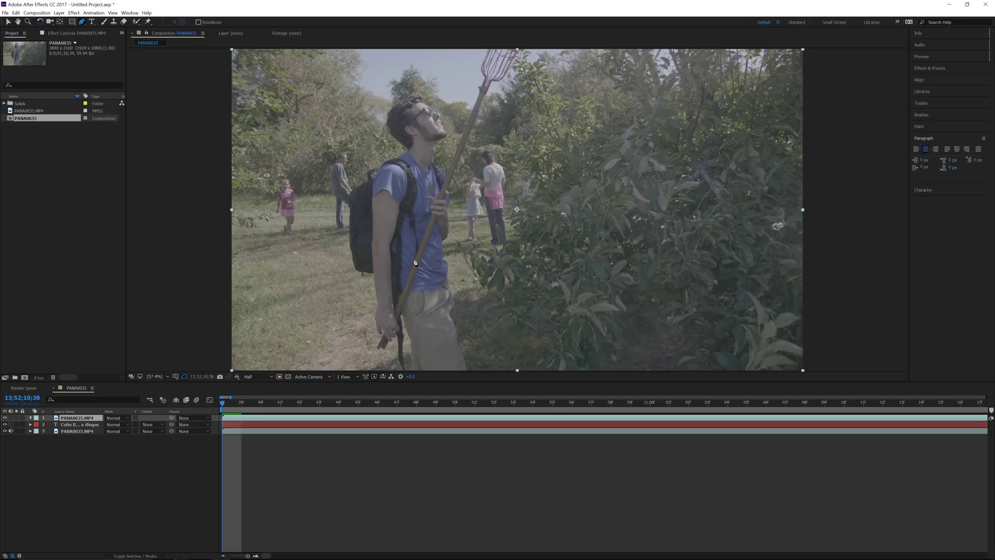
# Step: Draw a closed mask along the pole from hip to top, and hide the title text layer
pyautogui.click(397, 304)
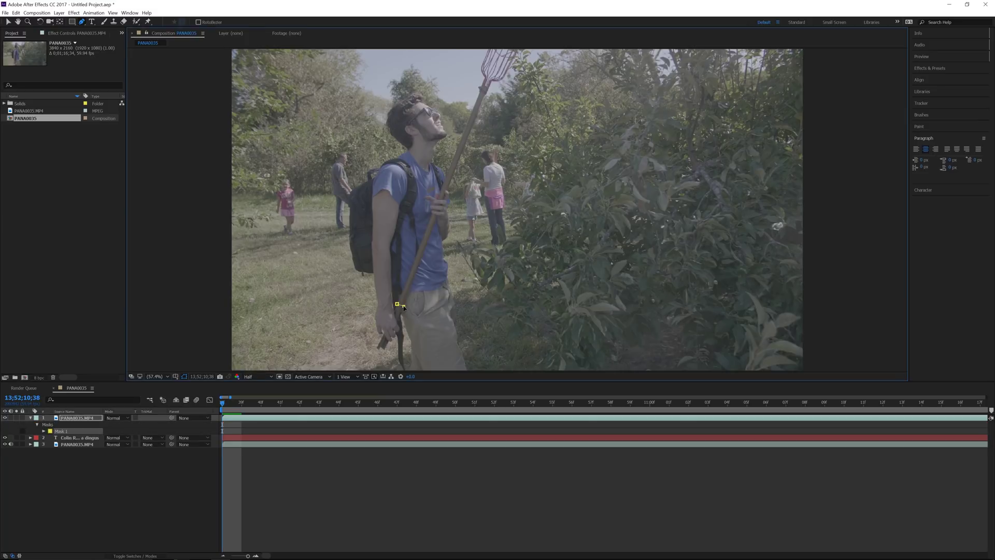
pyautogui.click(483, 96)
pyautogui.click(479, 94)
pyautogui.click(397, 304)
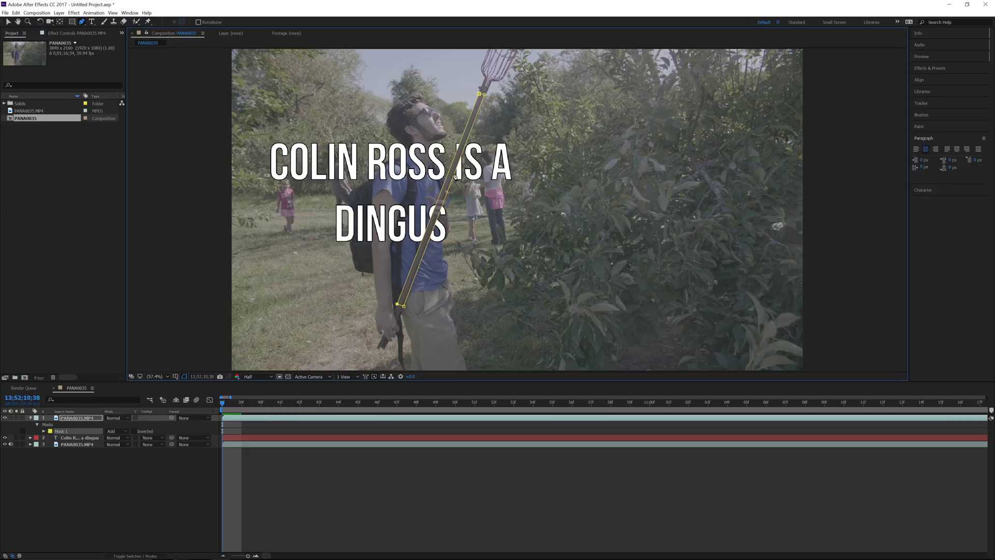
pyautogui.click(5, 437)
# Step: Trace a closed mask around the man's arm from upper arm down to the hand
pyautogui.click(377, 177)
pyautogui.click(370, 208)
pyautogui.click(372, 221)
pyautogui.click(373, 252)
pyautogui.click(379, 299)
pyautogui.click(377, 313)
pyautogui.click(387, 340)
pyautogui.click(401, 328)
pyautogui.click(401, 205)
pyautogui.click(407, 182)
pyautogui.click(389, 163)
pyautogui.click(377, 178)
# Step: Trace a closed torso mask from above the shoulder down and up the right edge
pyautogui.click(409, 150)
pyautogui.click(387, 167)
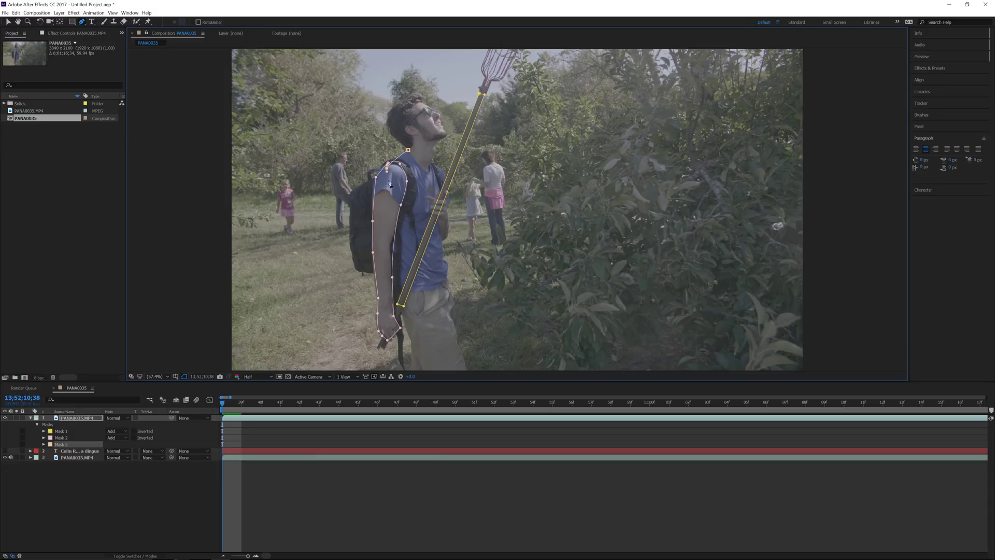
pyautogui.click(380, 231)
pyautogui.click(384, 286)
pyautogui.click(420, 291)
pyautogui.click(446, 281)
pyautogui.click(449, 266)
pyautogui.click(442, 244)
pyautogui.click(449, 231)
pyautogui.click(449, 213)
pyautogui.click(450, 196)
pyautogui.click(443, 170)
pyautogui.click(430, 160)
pyautogui.click(408, 149)
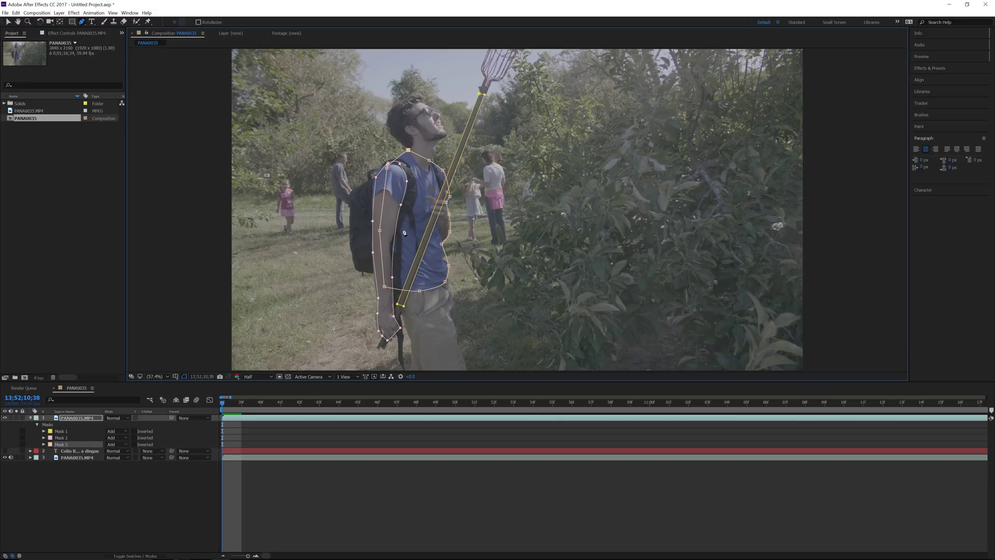
# Step: Inspect the arm mask, then begin a backpack mask along its edge, bottom and arm's back
pyautogui.click(395, 253)
pyautogui.press('v')
pyautogui.press('g')
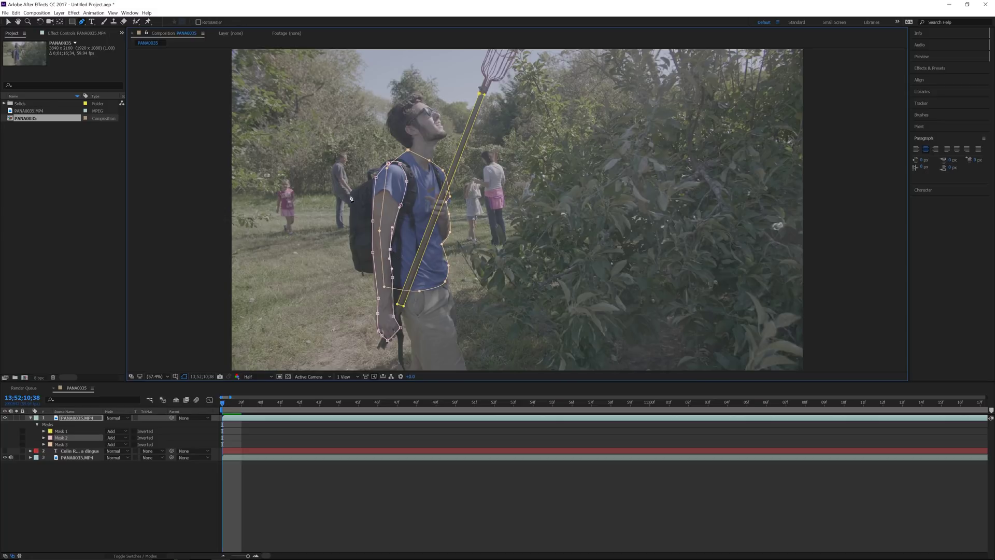
pyautogui.click(351, 195)
pyautogui.click(352, 255)
pyautogui.click(362, 271)
pyautogui.click(368, 272)
pyautogui.click(378, 272)
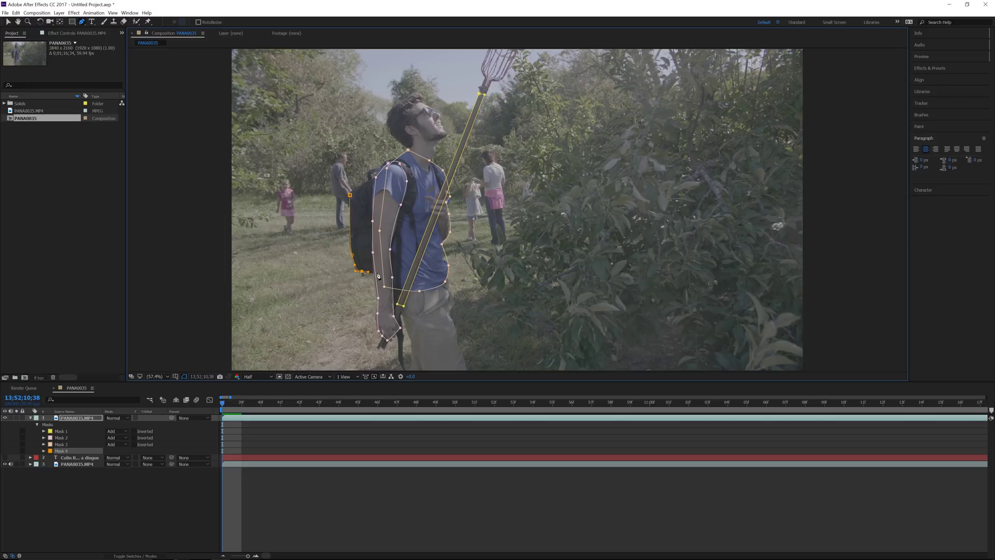
pyautogui.click(394, 189)
# Step: Close the backpack mask at the back of the shoulder
pyautogui.click(389, 168)
pyautogui.click(374, 169)
pyautogui.click(368, 176)
pyautogui.scroll(-2, 368, 176)
# Step: Draw a closed mask down the man's side as Mask 5
pyautogui.click(390, 254)
pyautogui.click(397, 299)
pyautogui.click(400, 312)
pyautogui.click(463, 352)
pyautogui.scroll(3, 409, 233)
pyautogui.click(387, 335)
# Step: Trace a closed head mask around the neck, collar and face profile, then fit the frame
pyautogui.click(406, 150)
pyautogui.click(375, 176)
pyautogui.click(392, 206)
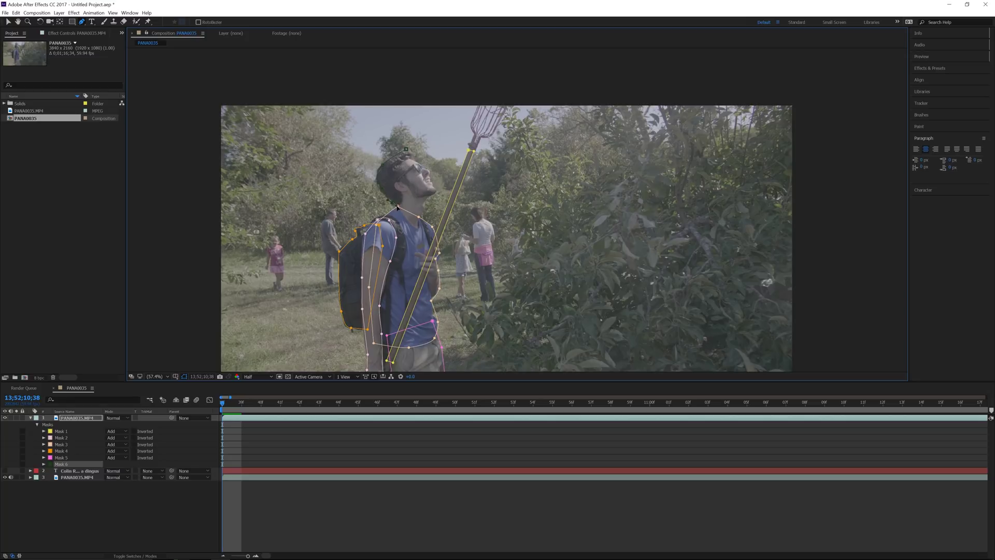
pyautogui.click(405, 218)
pyautogui.click(434, 190)
pyautogui.click(432, 182)
pyautogui.click(429, 175)
pyautogui.click(421, 166)
pyautogui.click(406, 149)
pyautogui.press('v')
pyautogui.press(',')
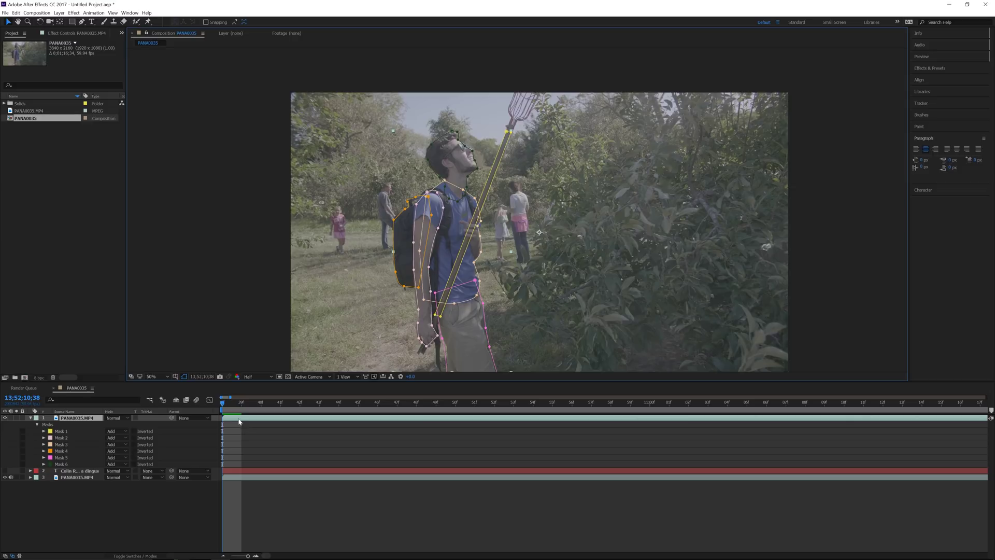
# Step: Add Mask Path keyframes to all six masks at 13;52;10;38 and preview the opening frames
pyautogui.click(66, 432)
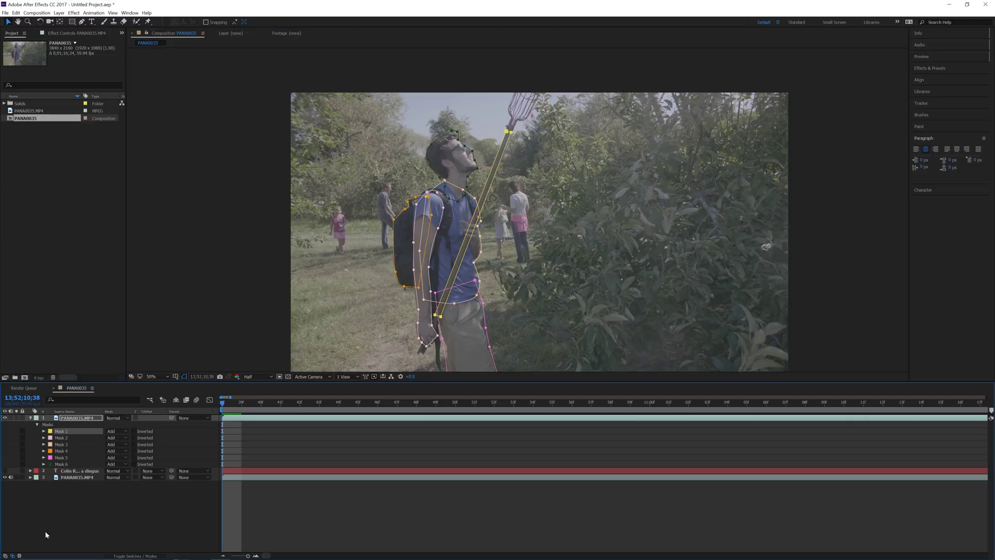
pyautogui.keyDown('shift'); pyautogui.click(71, 465); pyautogui.keyUp('shift')
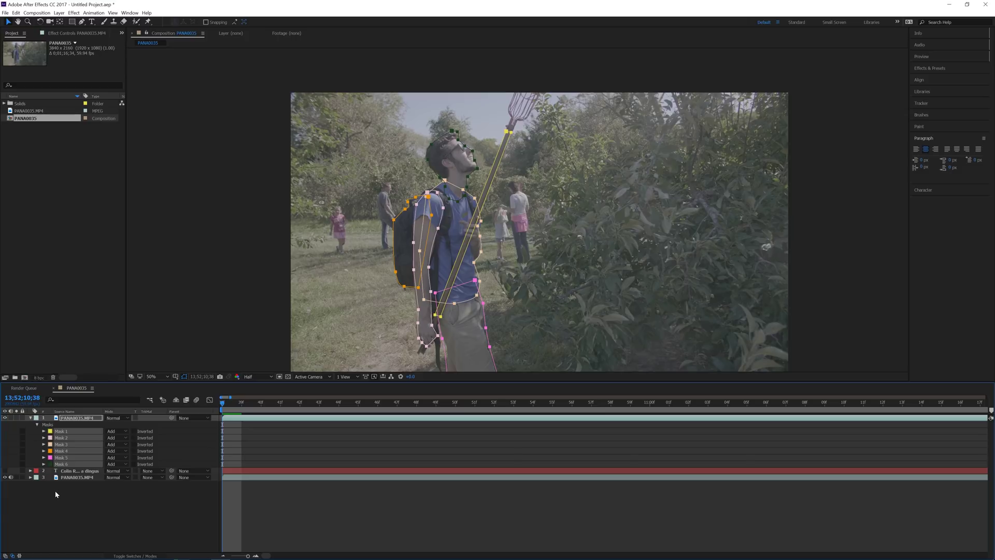
pyautogui.press('m')
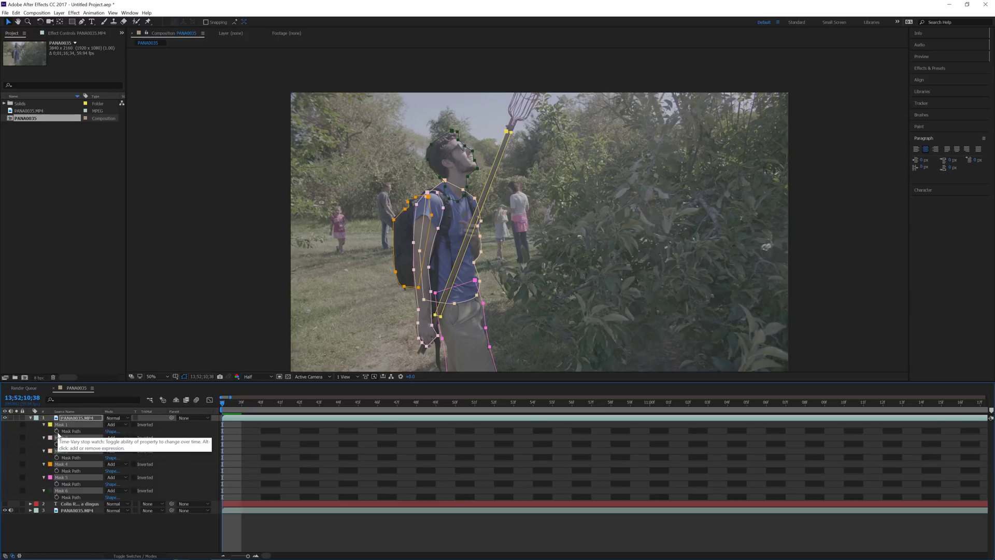
pyautogui.click(57, 432)
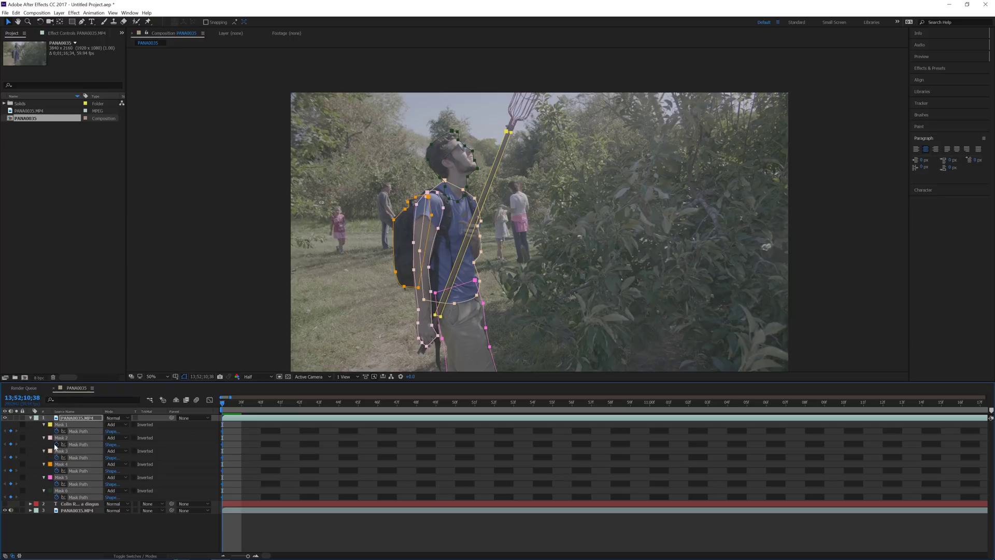
pyautogui.press('space')
pyautogui.press('space')
# Step: At frame 42, nudge the side and arm masks left to follow the man
pyautogui.moveTo(226, 406); pyautogui.dragTo(286, 422)
pyautogui.hotkey('ctrl', 'alt', 'Right')
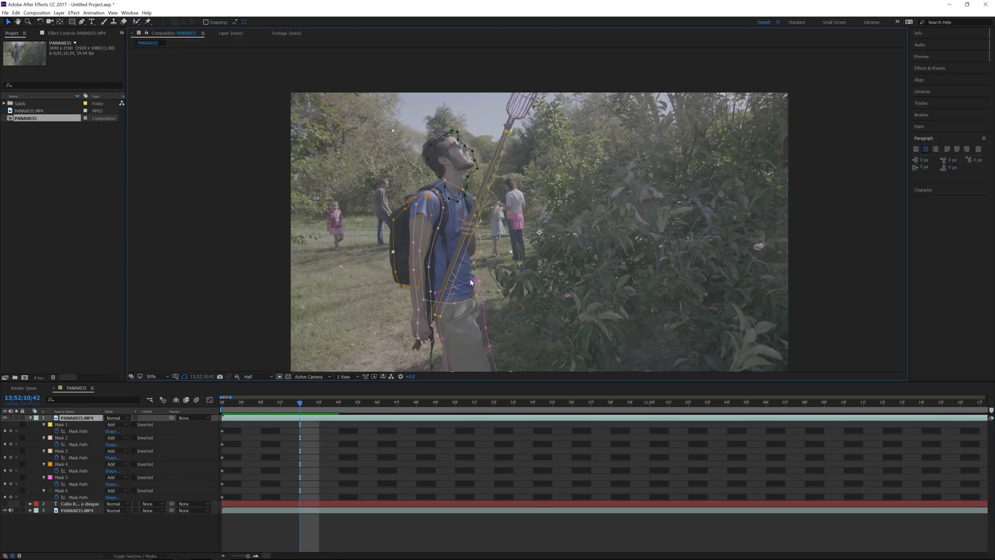
pyautogui.doubleClick(471, 283)
pyautogui.hotkey('shift', 'Left')
pyautogui.hotkey('shift', 'Left')
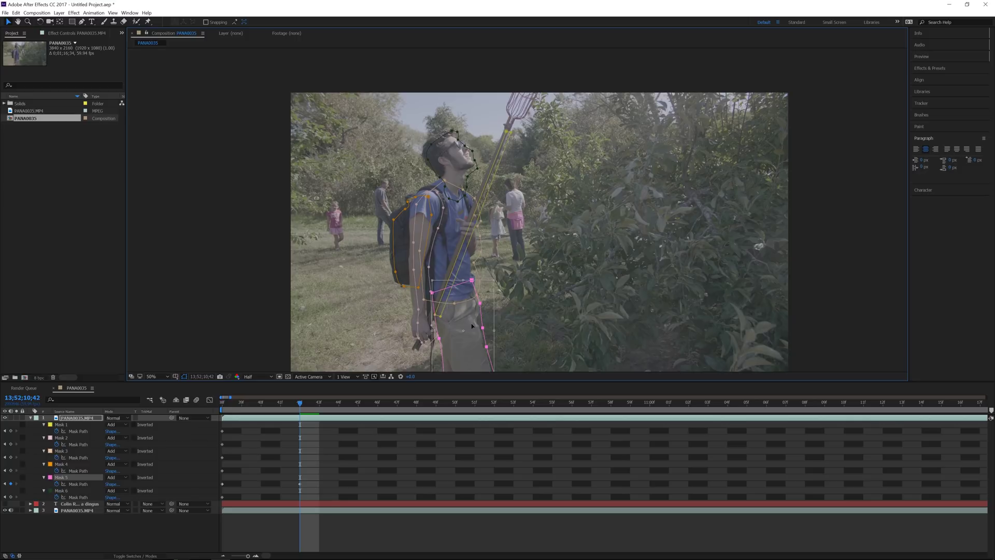
pyautogui.doubleClick(416, 239)
pyautogui.hotkey('shift', 'Left')
pyautogui.hotkey('shift', 'Left')
# Step: Shift the backpack, head and pole masks into place over the moved footage
pyautogui.doubleClick(393, 228)
pyautogui.hotkey('shift', 'Left')
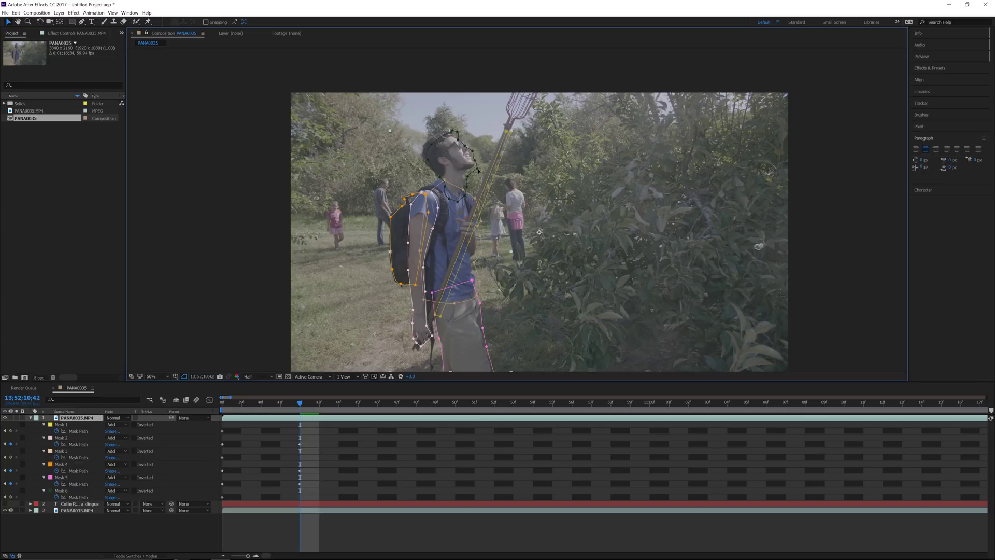
pyautogui.doubleClick(468, 179)
pyautogui.moveTo(456, 163); pyautogui.dragTo(452, 160)
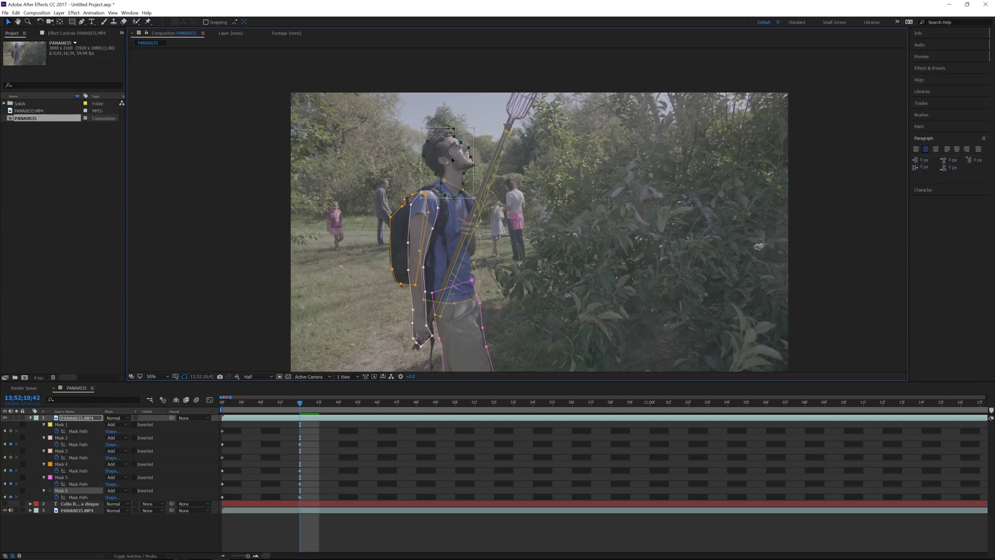
pyautogui.press('Return')
pyautogui.doubleClick(510, 136)
pyautogui.moveTo(470, 255); pyautogui.dragTo(468, 253)
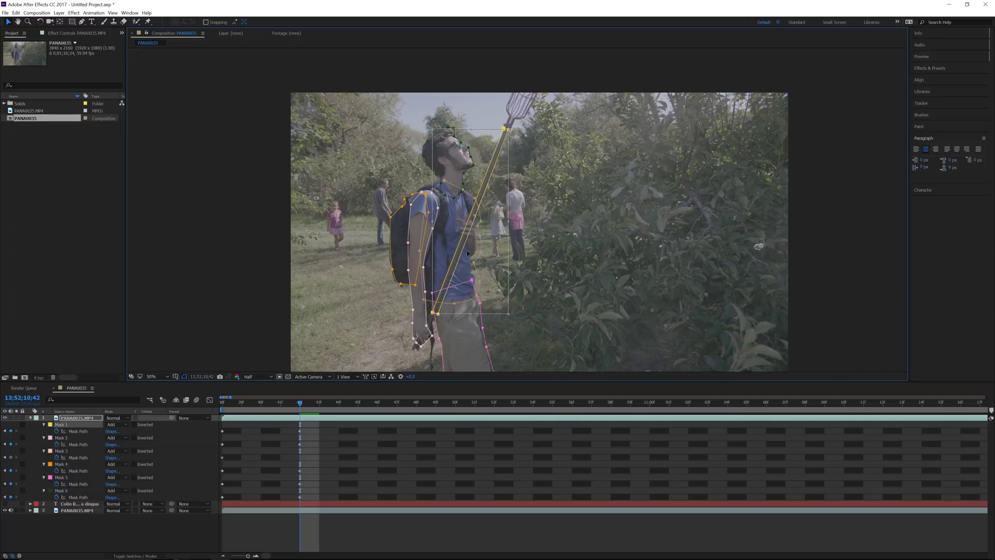